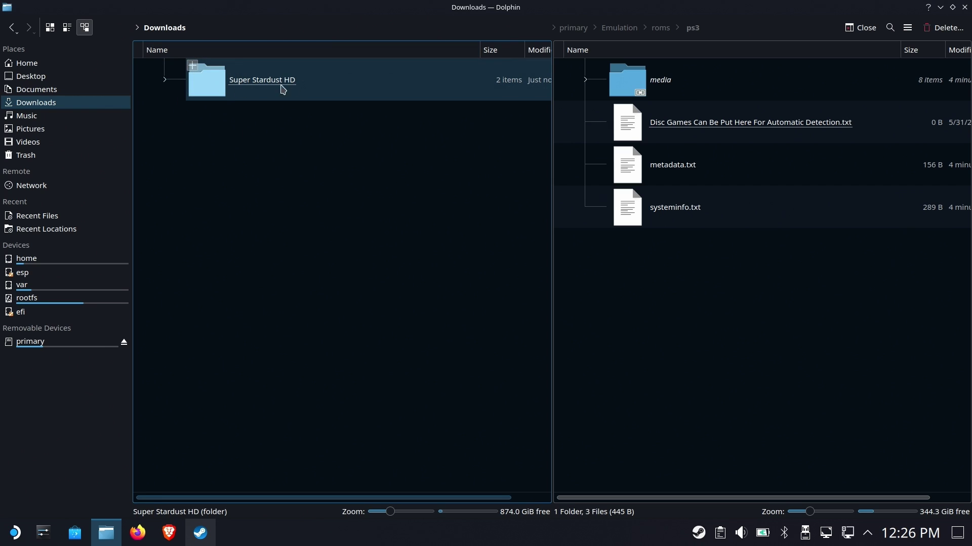
# Open the Super Stardust HD download folder and create a folder named SSD.ps3 inside Emulation/roms/ps3
pyautogui.click(273, 89)
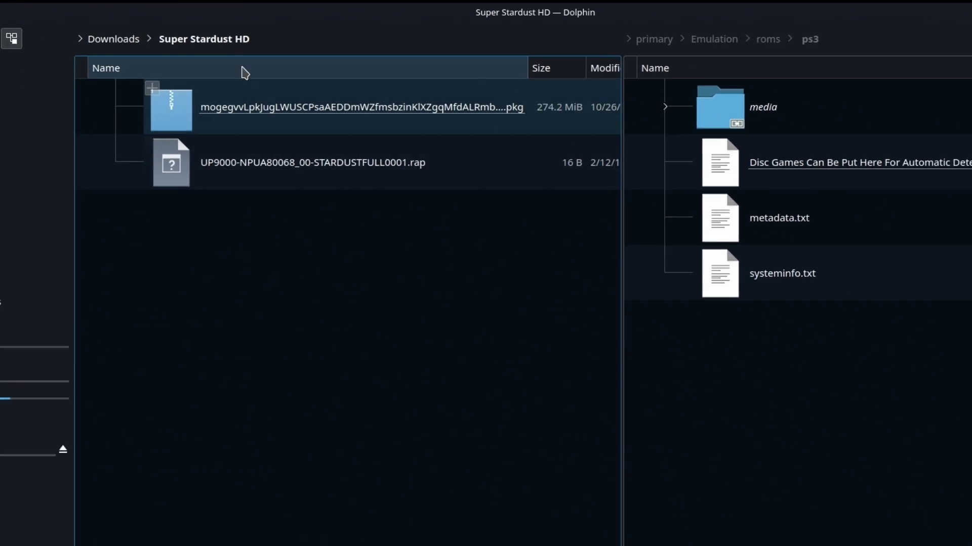
pyautogui.click(779, 358)
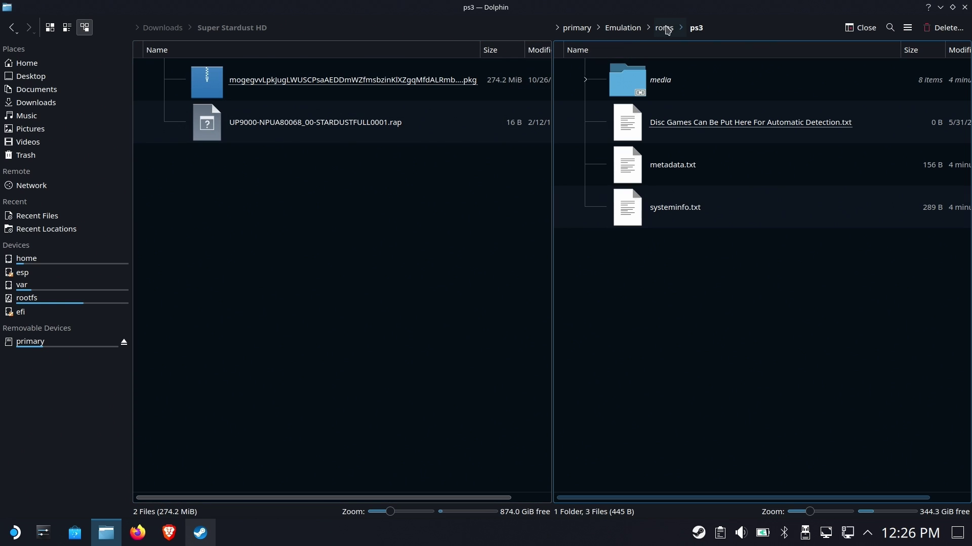
pyautogui.rightClick(689, 265)
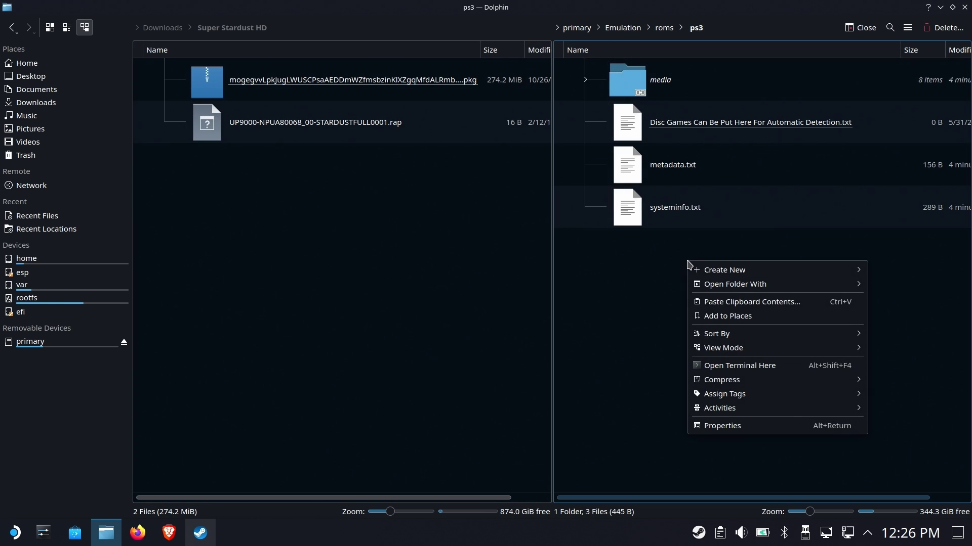
pyautogui.moveTo(746, 269)
pyautogui.click(646, 274)
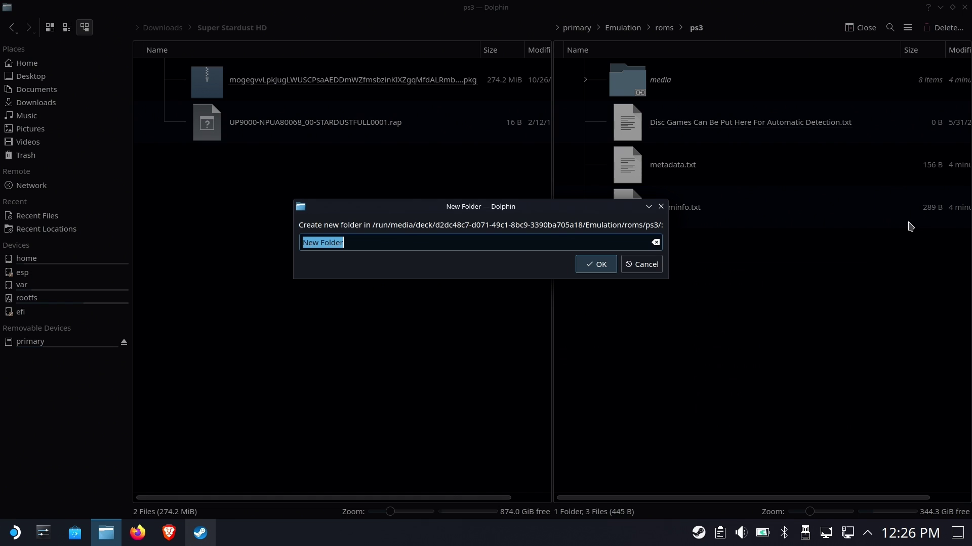
pyautogui.write('S')
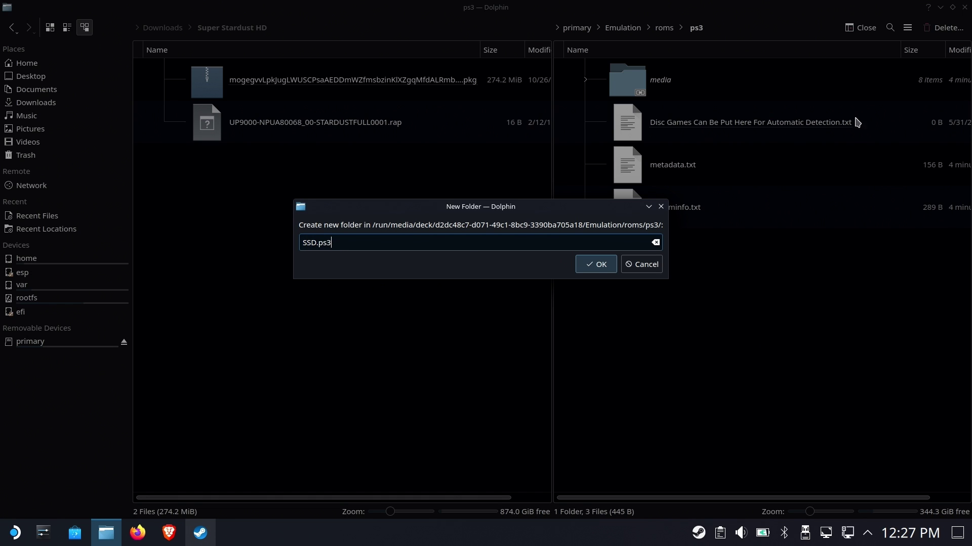
pyautogui.write('SD.ps3')
pyautogui.click(612, 267)
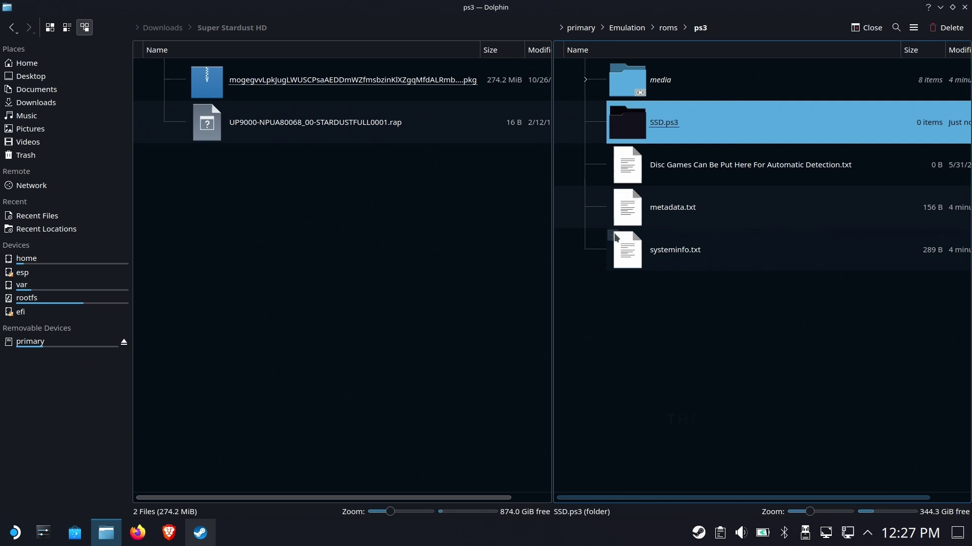
# Move the Super Stardust HD .pkg and .rap files into the SSD.ps3 folder, and minimize the file manager
pyautogui.doubleClick(675, 131)
pyautogui.moveTo(425, 217); pyautogui.dragTo(779, 180)
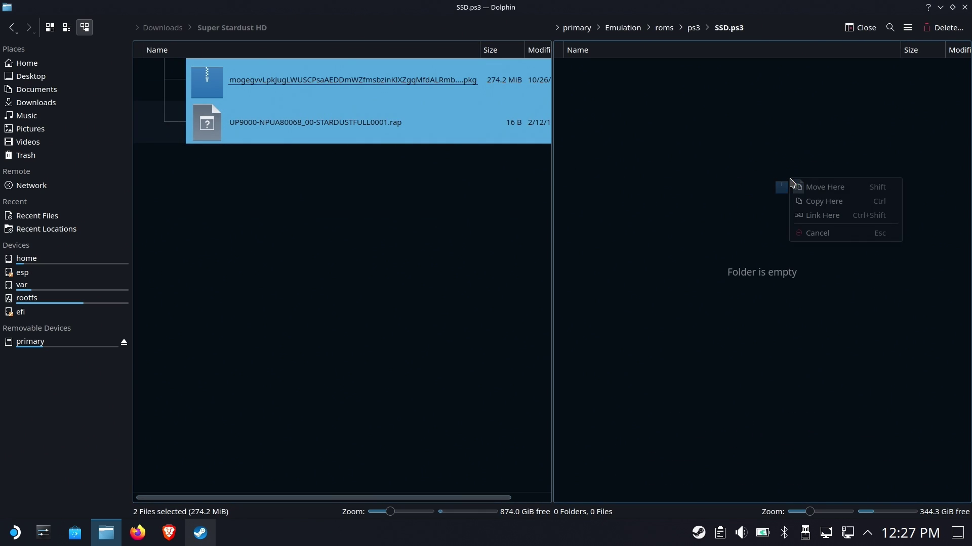
pyautogui.click(812, 192)
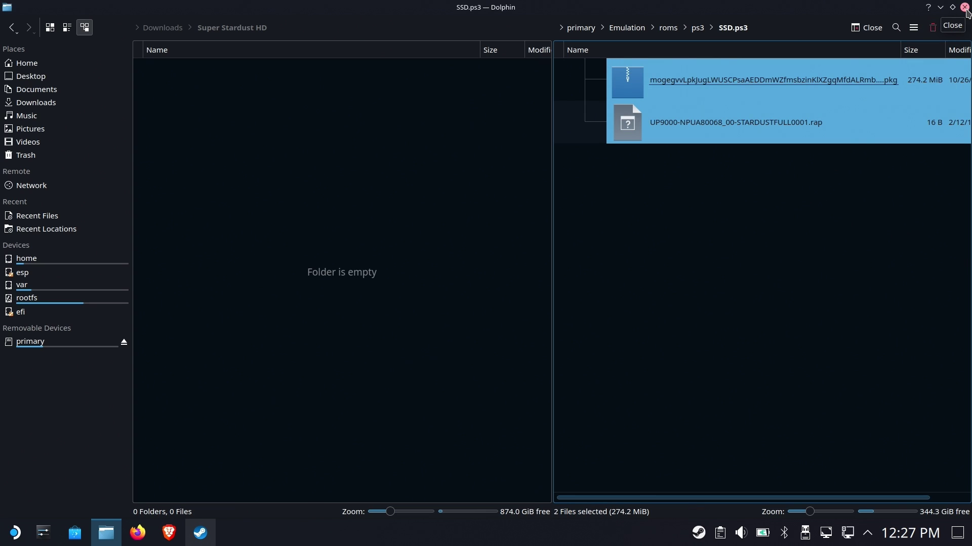
pyautogui.click(941, 8)
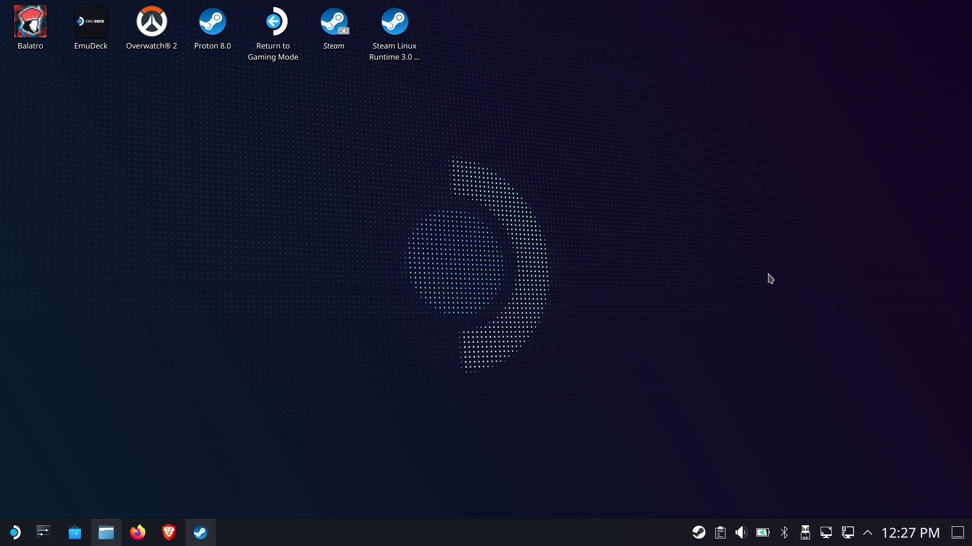
# Launch ES-DE through Steam and try to start the SSD game from the Sony PlayStation 3 system
pyautogui.rightClick(705, 539)
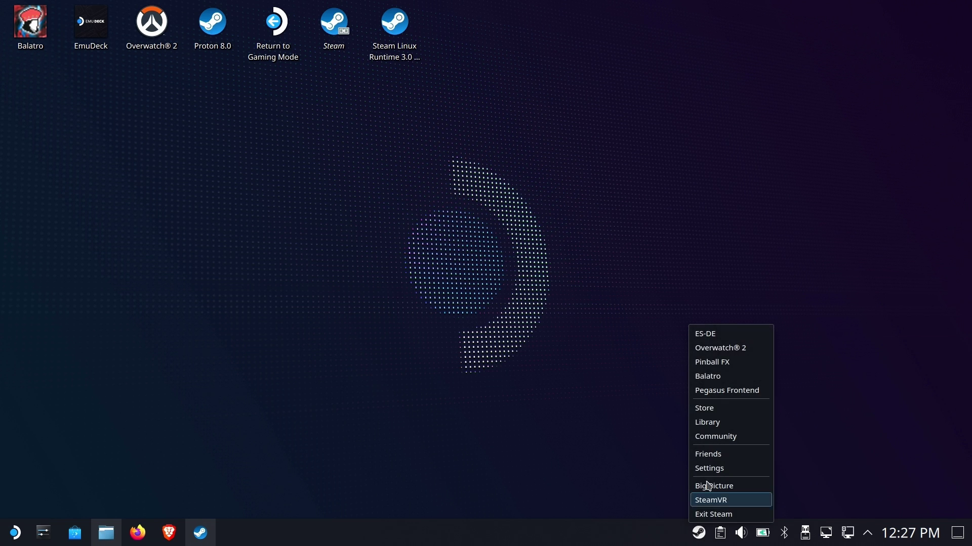
pyautogui.click(734, 338)
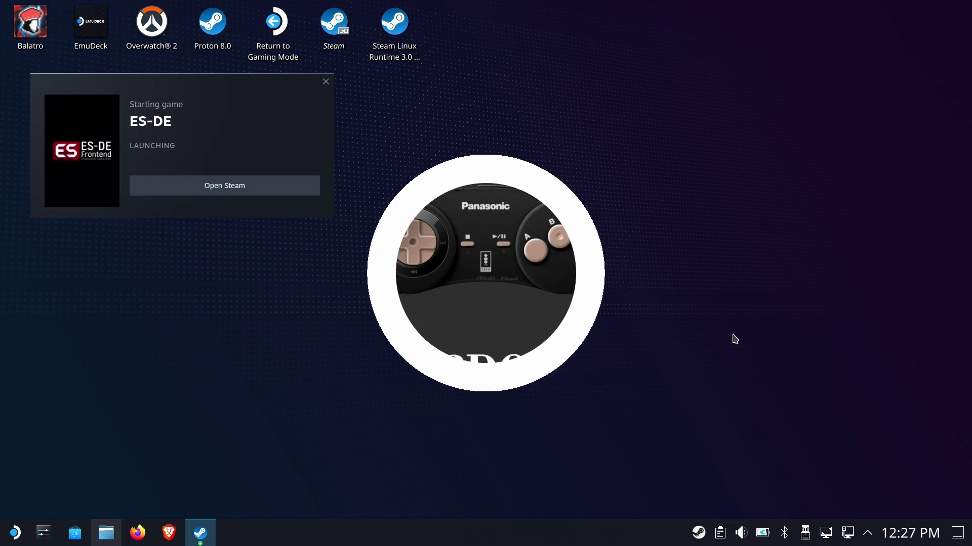
pyautogui.press('Left')
pyautogui.press('Return')
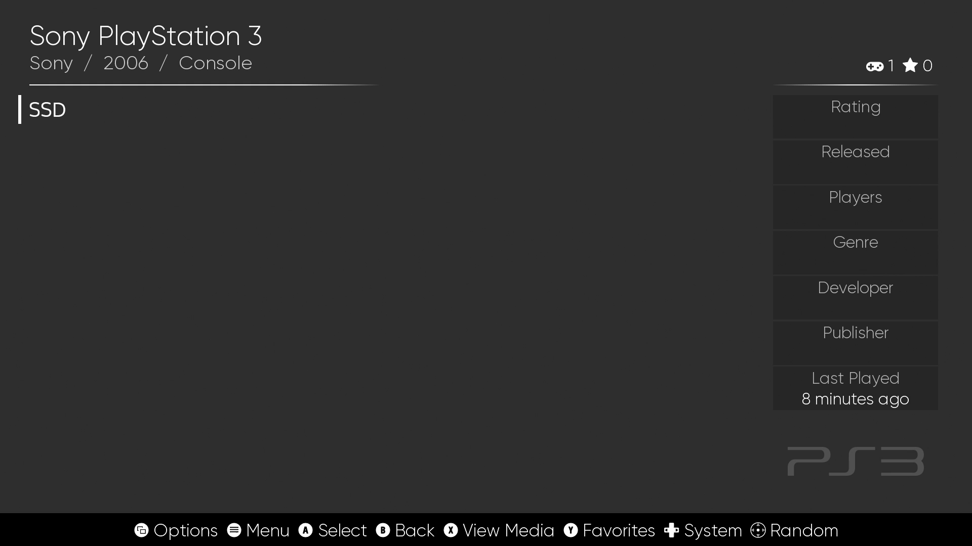
pyautogui.press('Return')
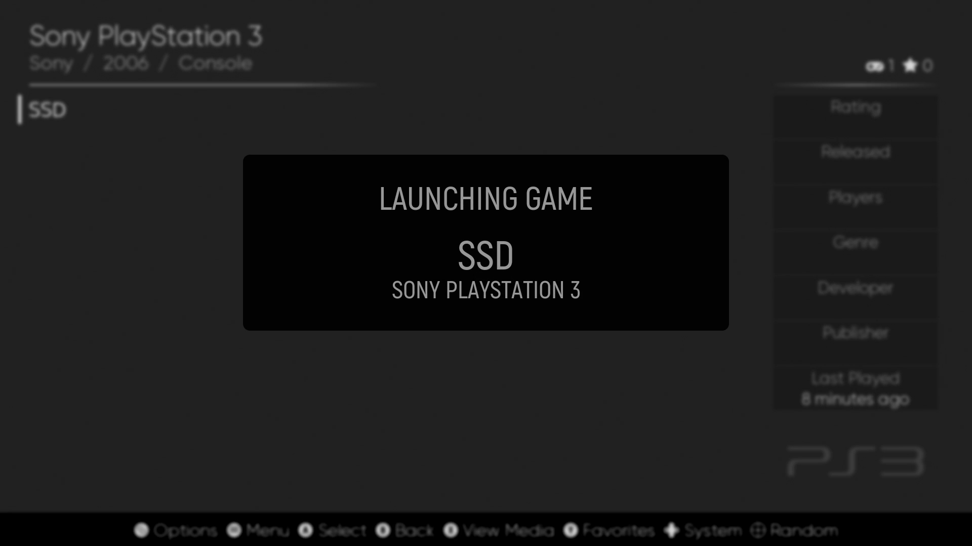
# Return to the ES-DE system list and quit ES-DE
pyautogui.press('BackSpace')
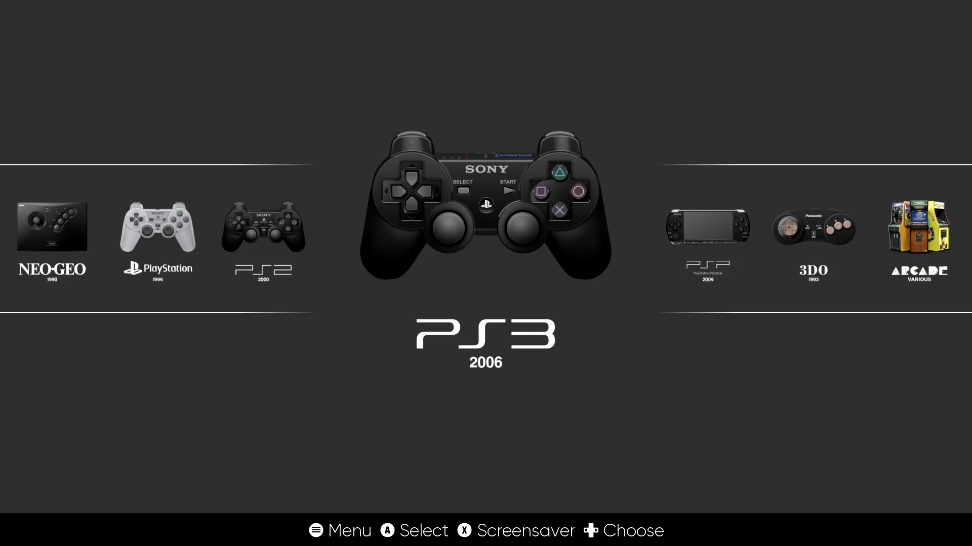
pyautogui.press('Escape')
pyautogui.press('Up')
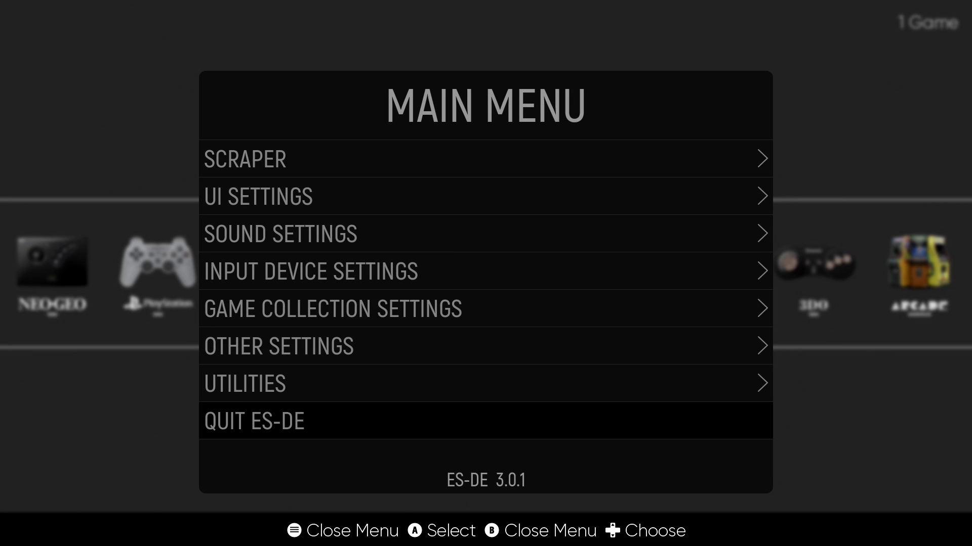
pyautogui.press('Return')
pyautogui.press('Return')
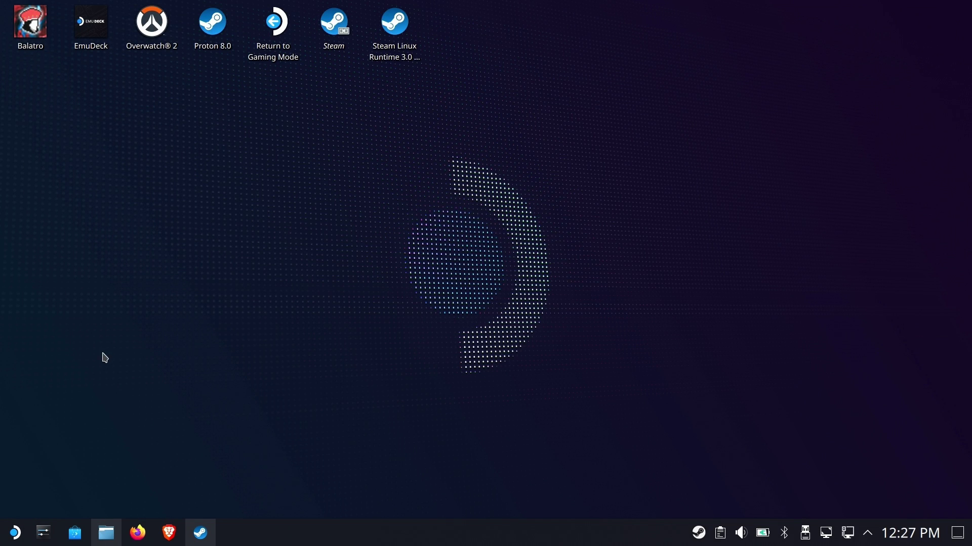
# Return to the Dolphin file manager, examine the .pkg and .rap files in SSD.ps3, and close the window
pyautogui.click(107, 529)
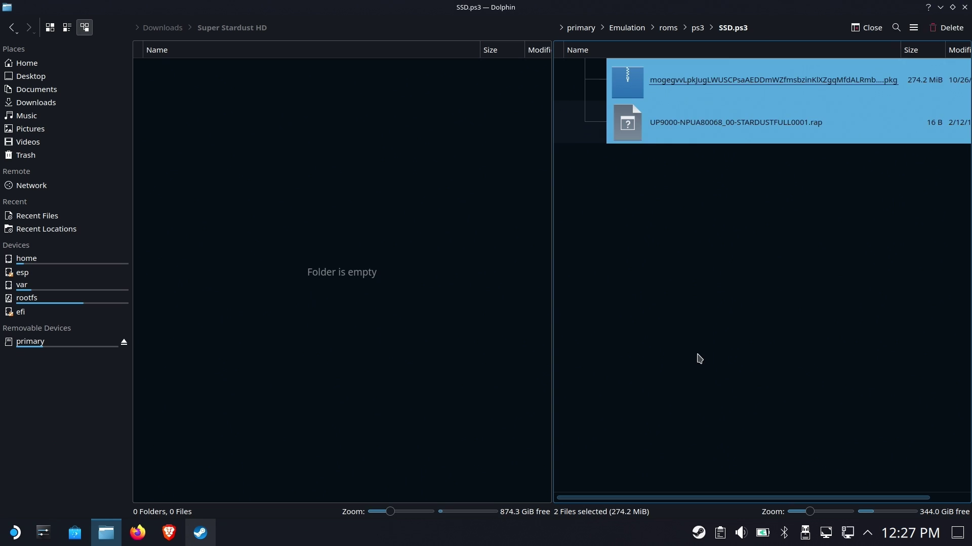
pyautogui.click(670, 197)
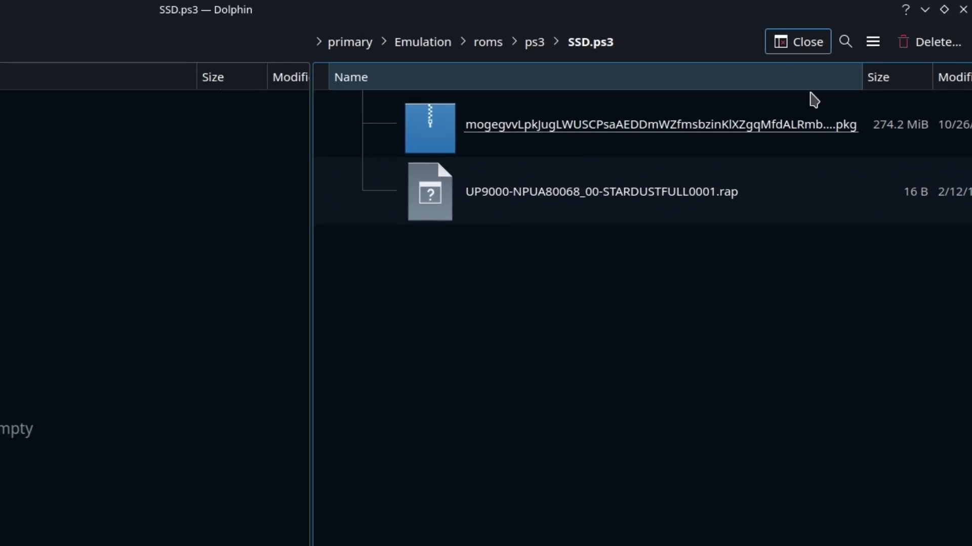
pyautogui.click(833, 141)
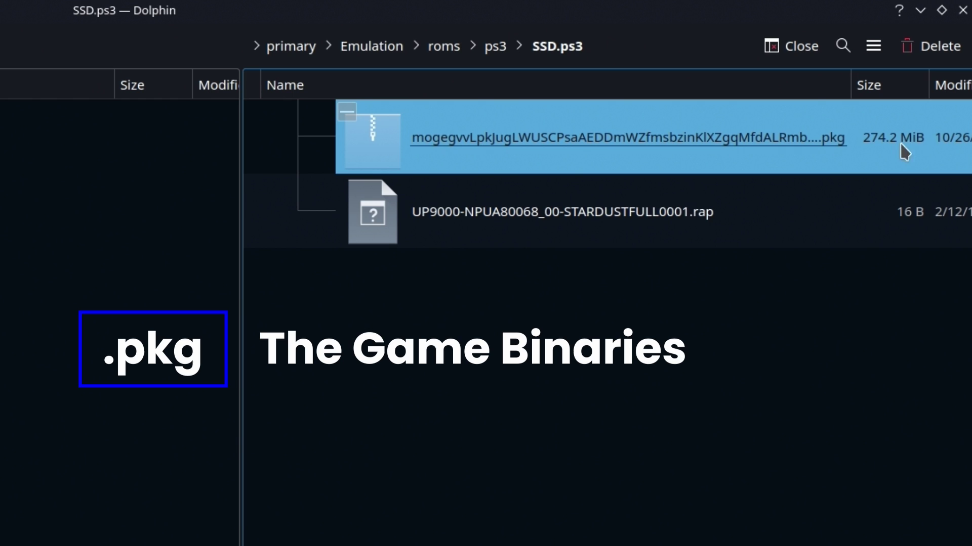
pyautogui.click(664, 215)
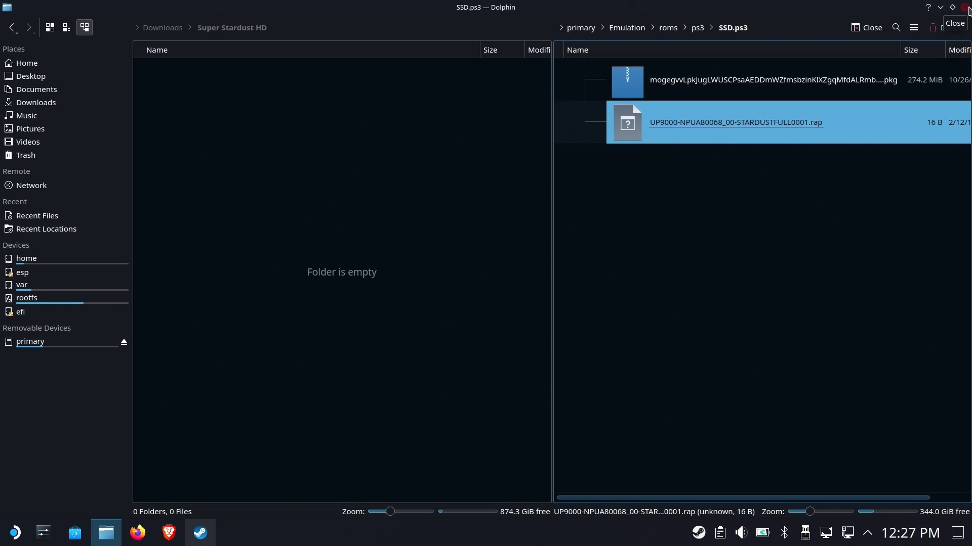
pyautogui.click(965, 8)
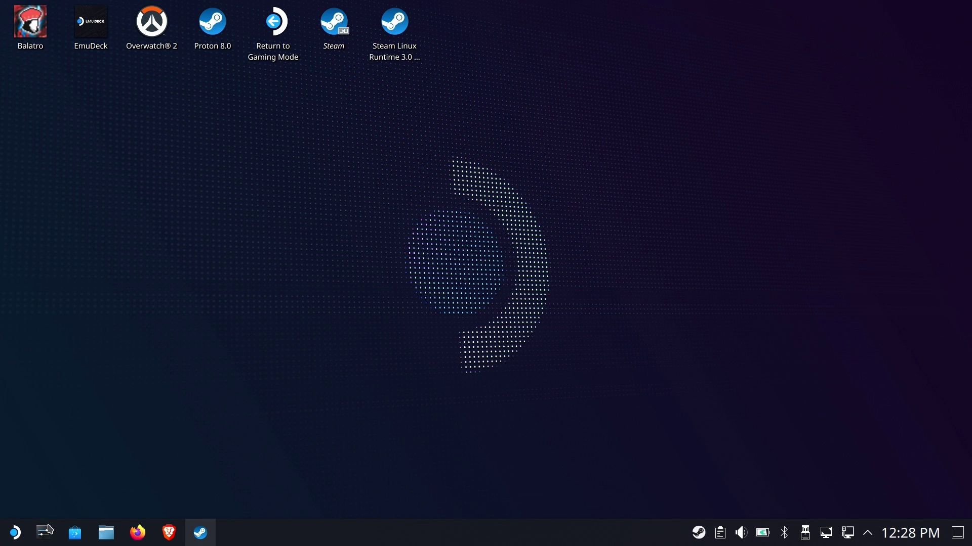
# Launch RPCS3 AppImage from the list of all applications
pyautogui.click(15, 533)
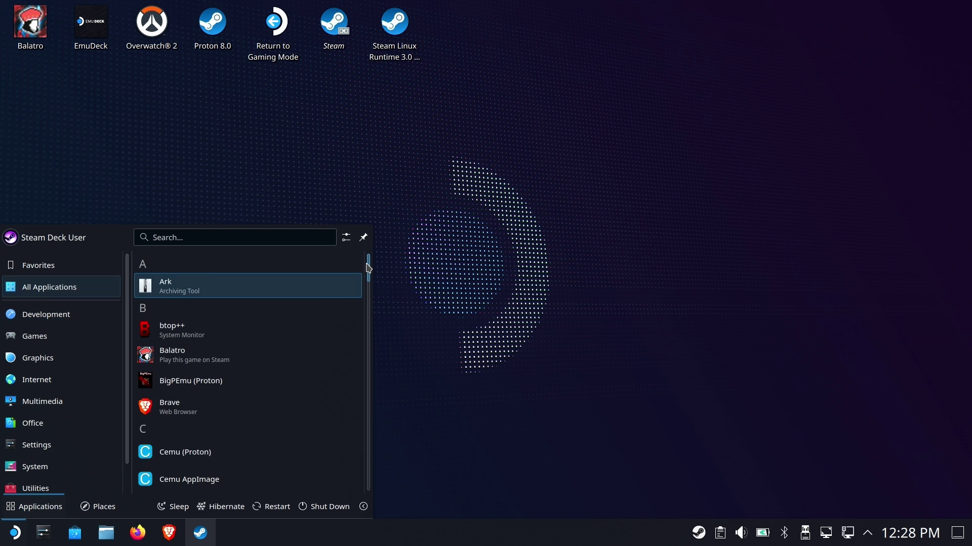
pyautogui.moveTo(368, 269); pyautogui.dragTo(358, 425)
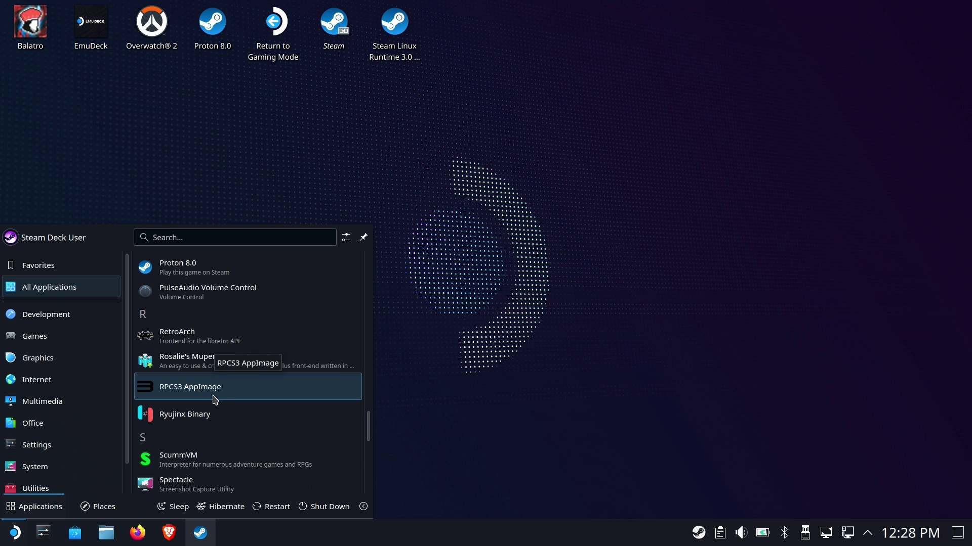
pyautogui.click(214, 397)
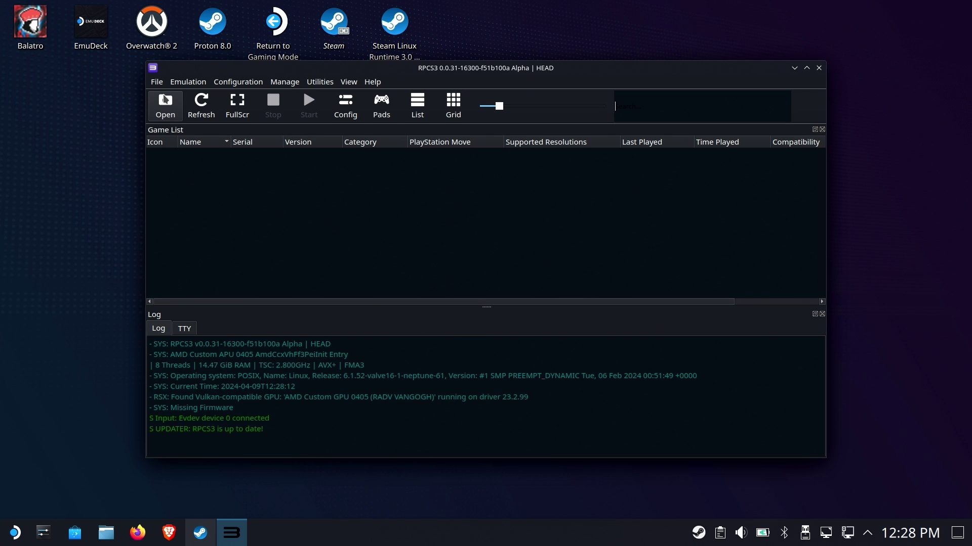
# Start installing packages/raps/edats and browse from the root folder through /run/media/deck into the primary drive's folder
pyautogui.click(157, 81)
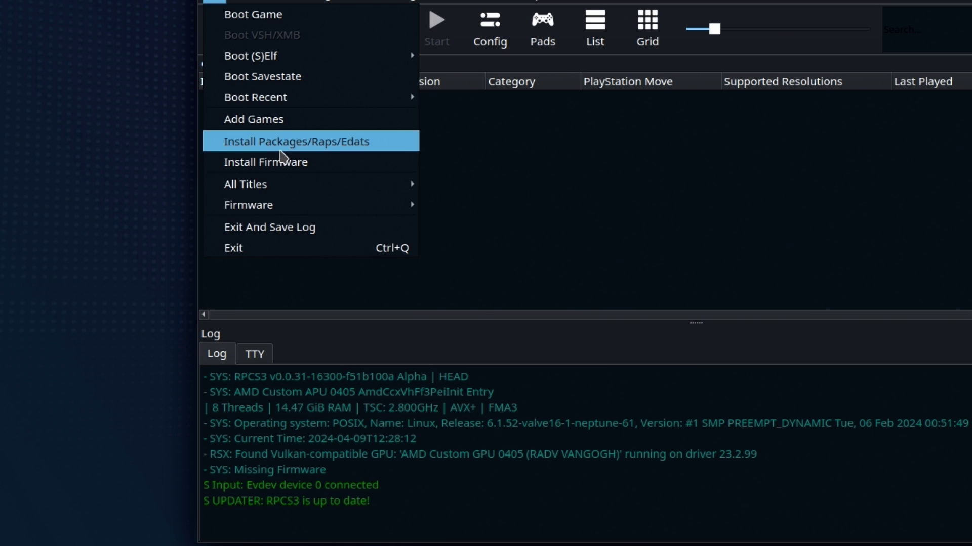
pyautogui.click(280, 146)
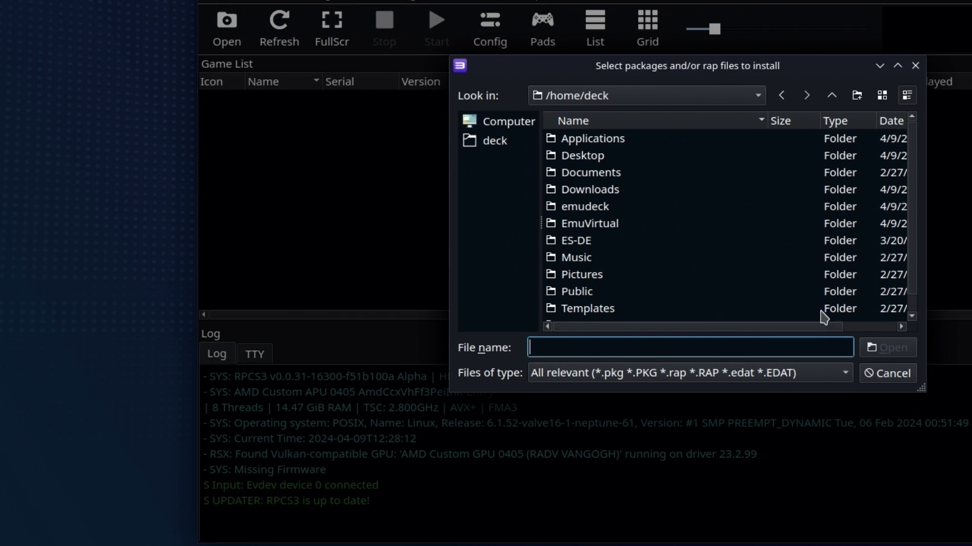
pyautogui.click(615, 95)
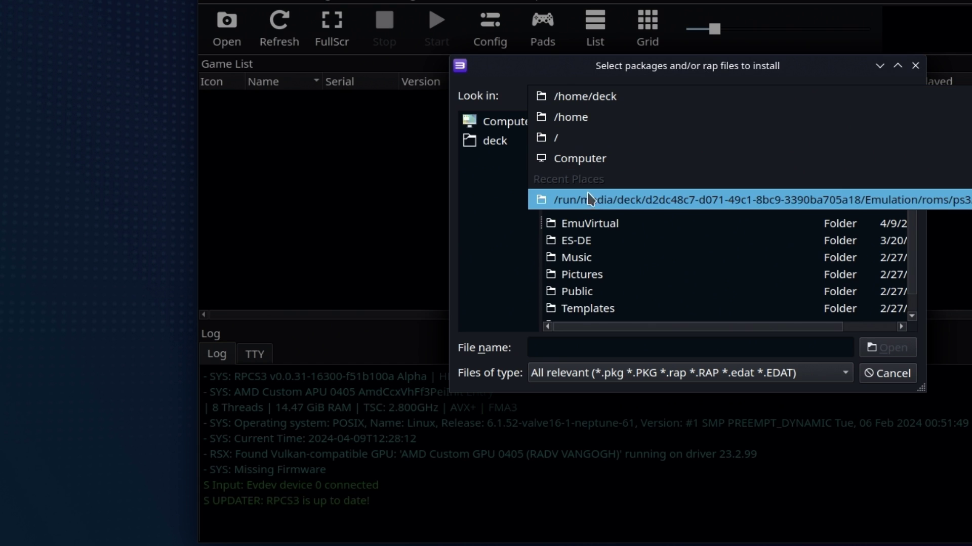
pyautogui.click(582, 138)
pyautogui.scroll(-1, 572, 288)
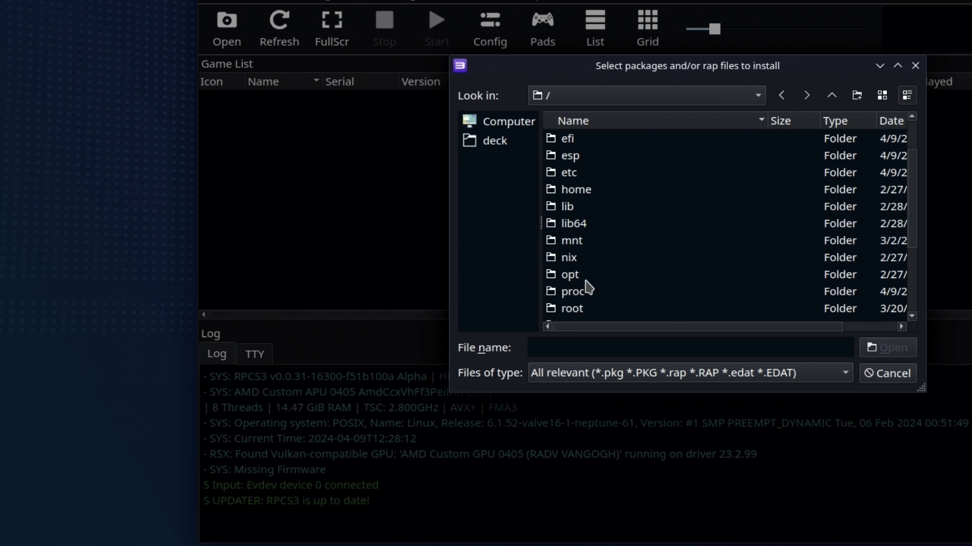
pyautogui.scroll(-1, 577, 303)
pyautogui.doubleClick(577, 278)
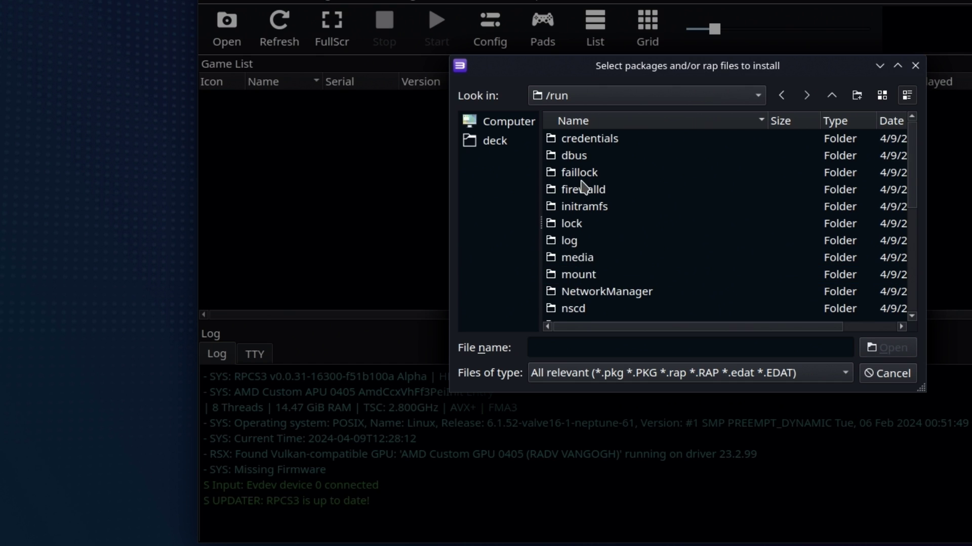
pyautogui.doubleClick(590, 265)
pyautogui.doubleClick(590, 140)
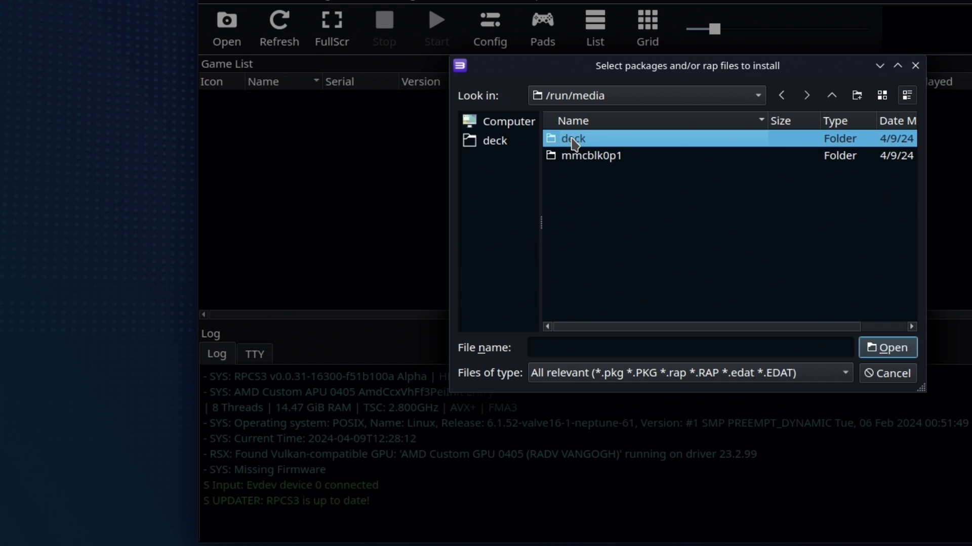
pyautogui.doubleClick(616, 140)
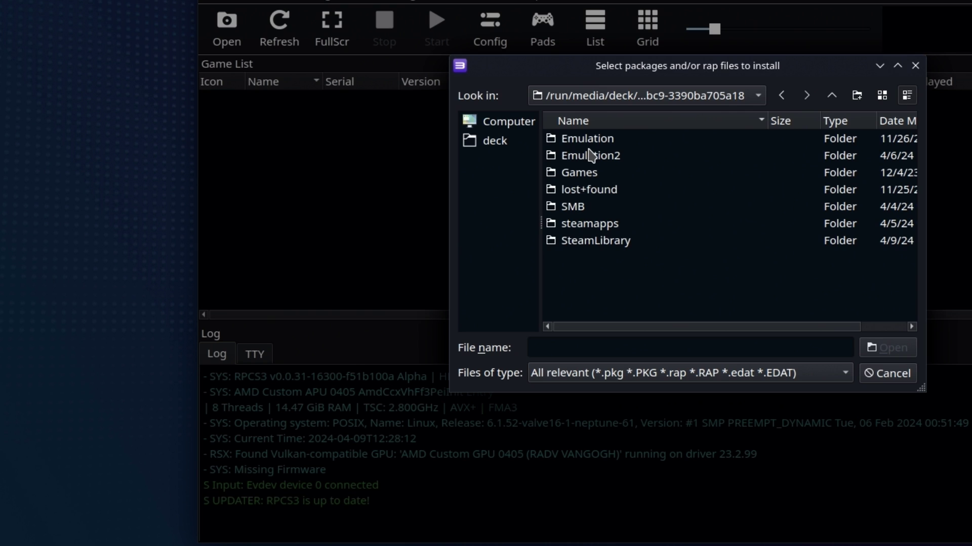
# Browse to the Emulation/roms/ps3 folder in the package selection dialog
pyautogui.click(589, 145)
pyautogui.doubleClick(589, 147)
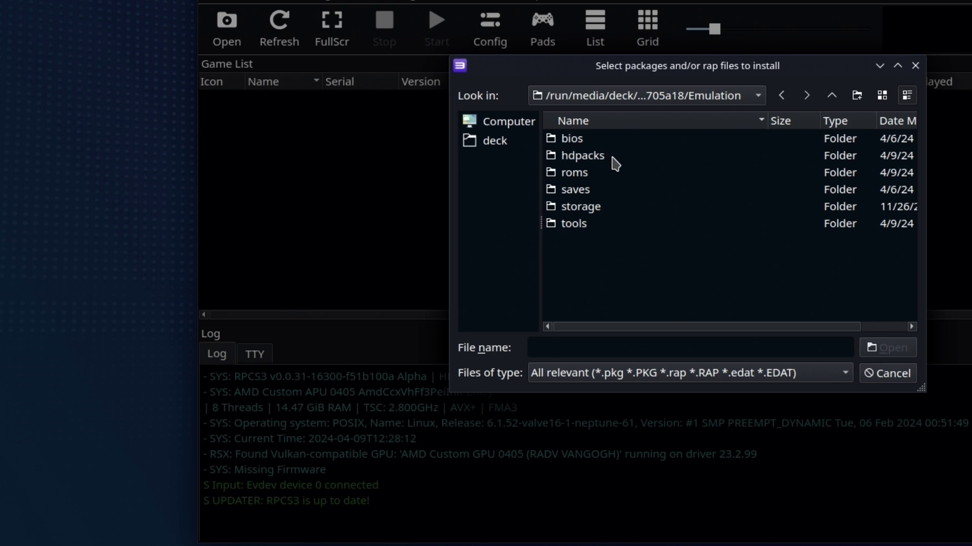
pyautogui.doubleClick(576, 175)
pyautogui.scroll(-13, 673, 243)
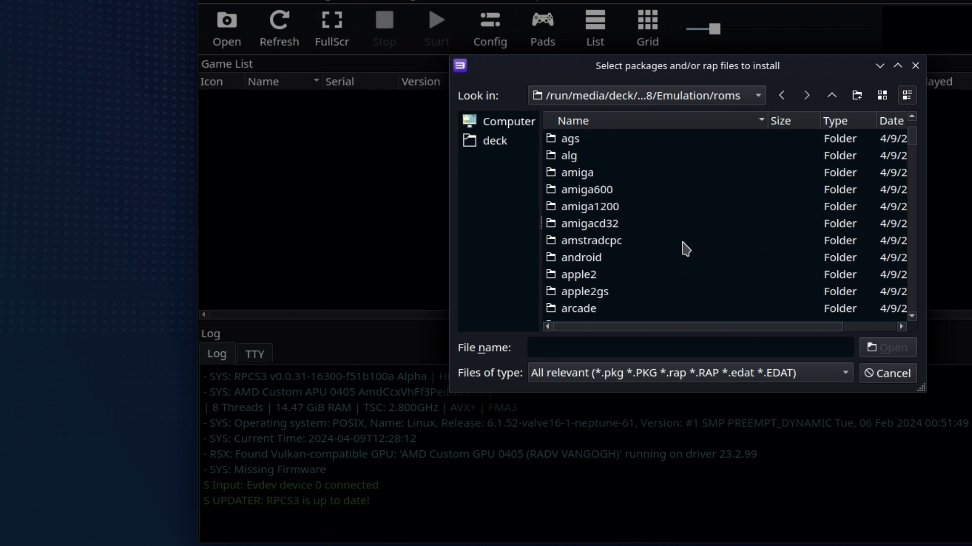
pyautogui.scroll(-20, 668, 237)
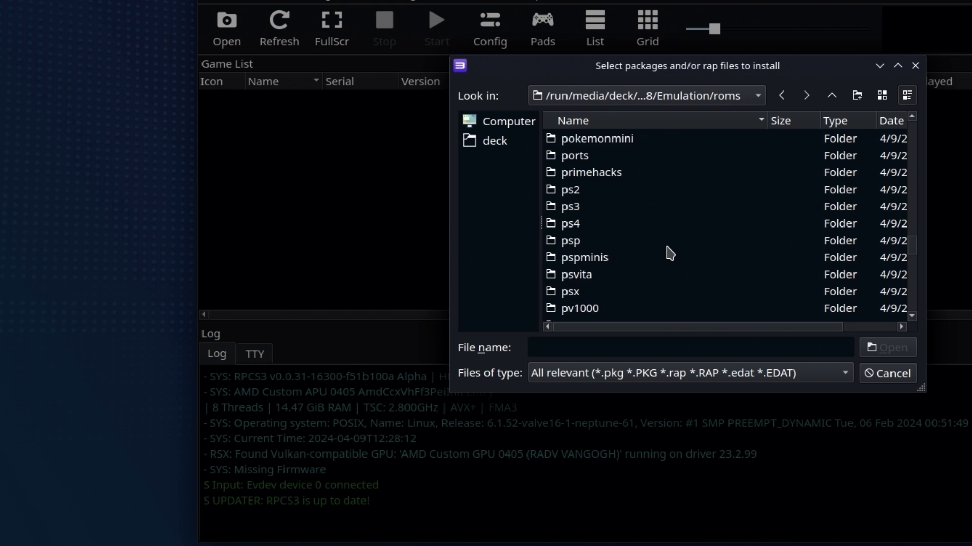
pyautogui.scroll(2, 666, 251)
pyautogui.doubleClick(579, 208)
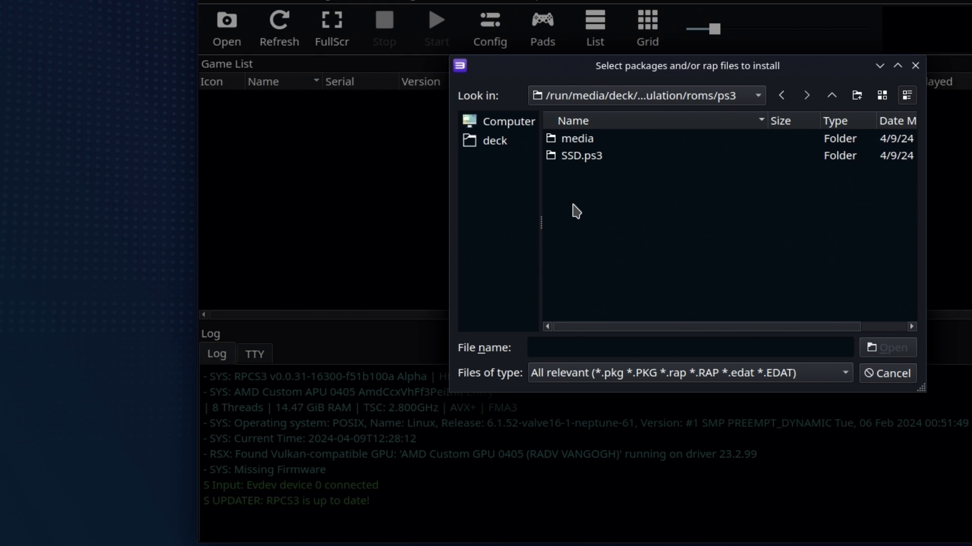
# Install both the .pkg and .rap files from the SSD.ps3 folder without adding shortcuts or precompiling caches, and select the installed game
pyautogui.click(601, 160)
pyautogui.doubleClick(602, 161)
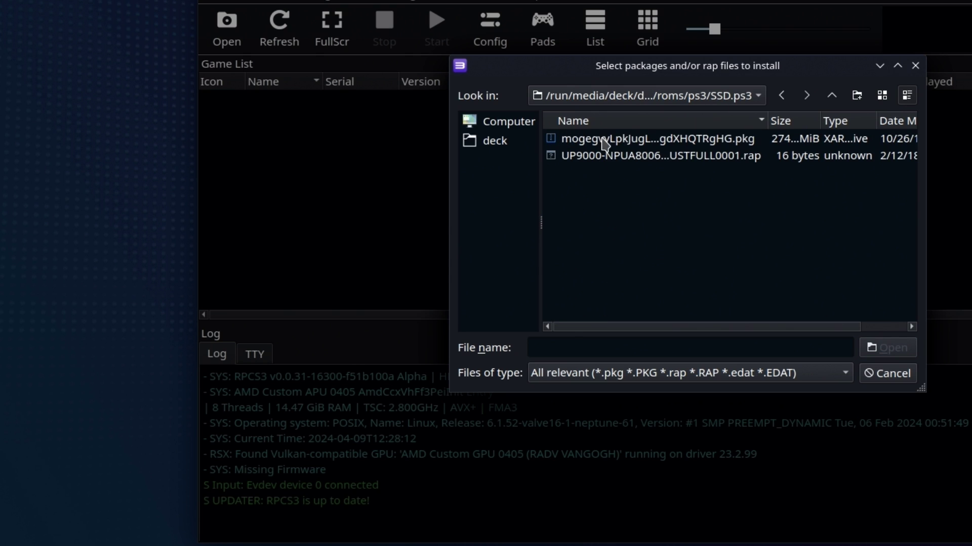
pyautogui.click(678, 154)
pyautogui.keyDown('shift'); pyautogui.click(666, 136); pyautogui.keyUp('shift')
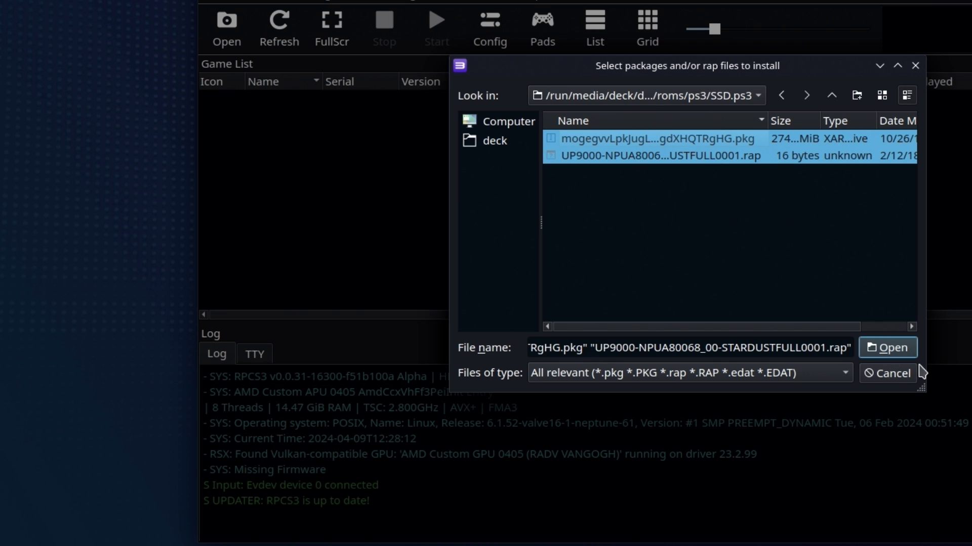
pyautogui.click(906, 348)
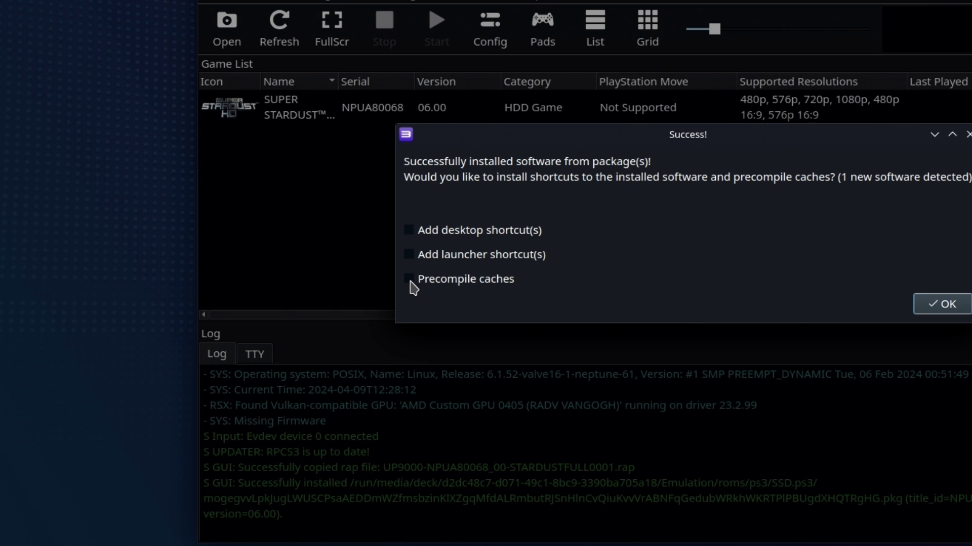
pyautogui.click(931, 303)
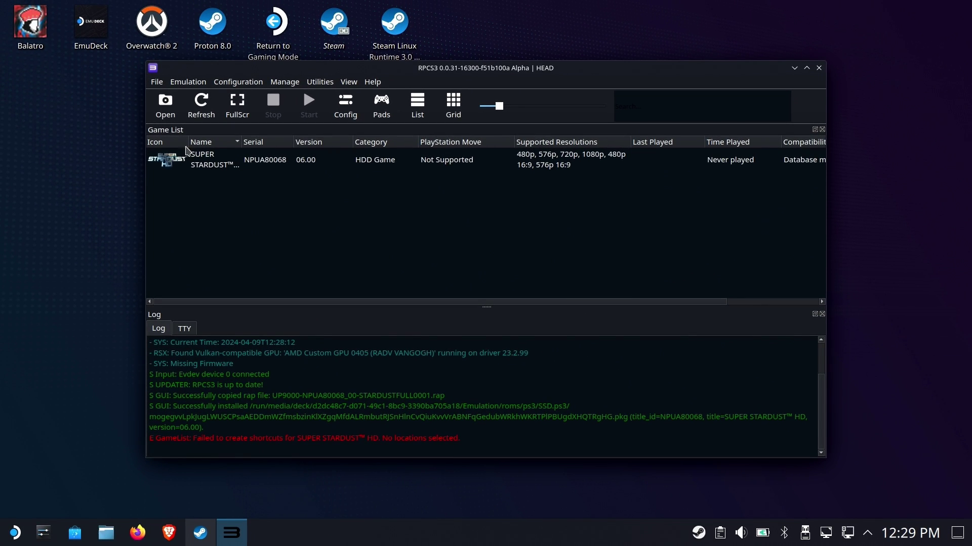
pyautogui.click(167, 166)
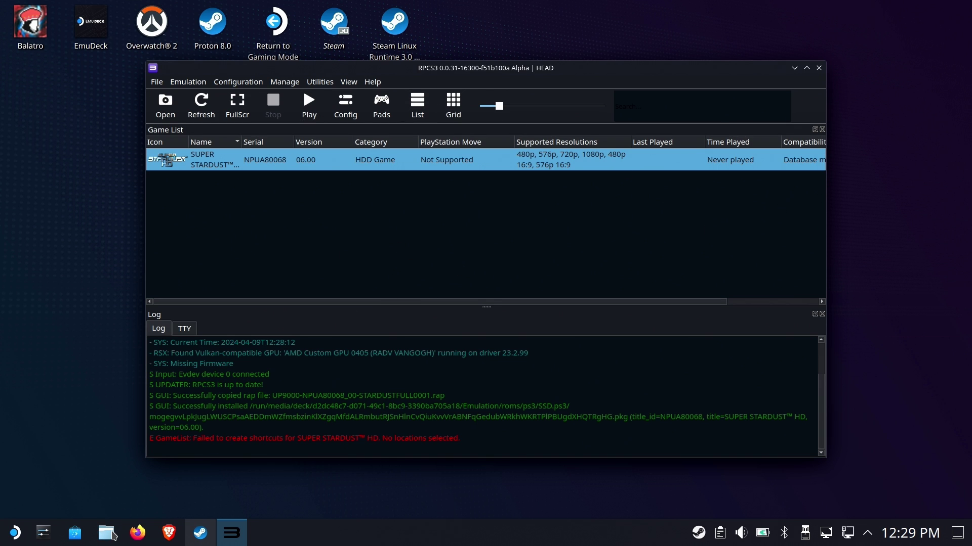
# Switch to the Dolphin file manager, move the SSD.ps3 folder in roms/ps3 to the trash, and close the window
pyautogui.click(107, 533)
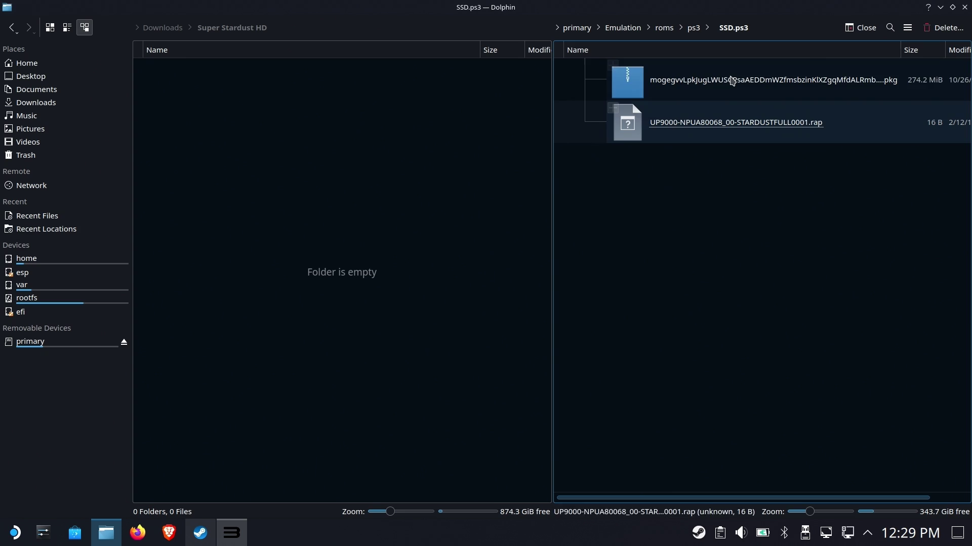
pyautogui.click(693, 28)
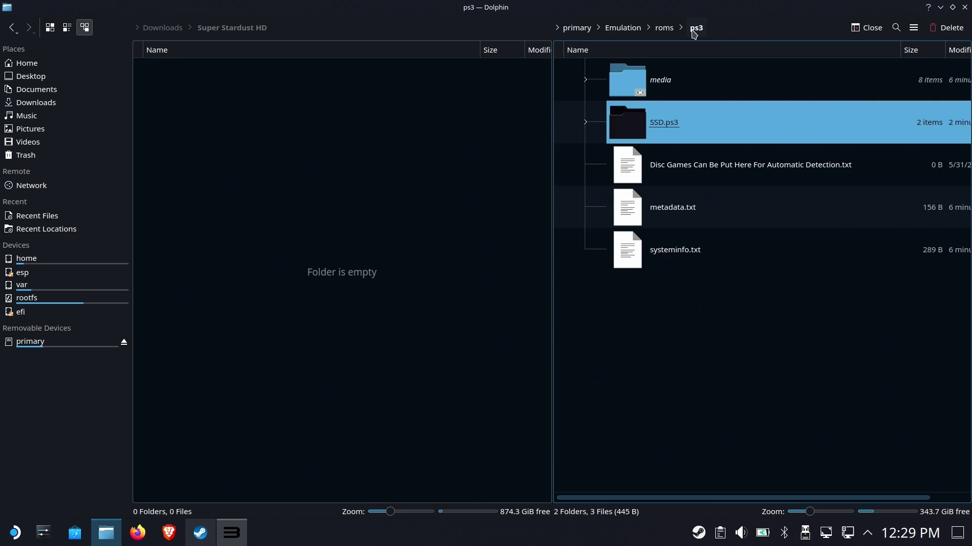
pyautogui.rightClick(668, 132)
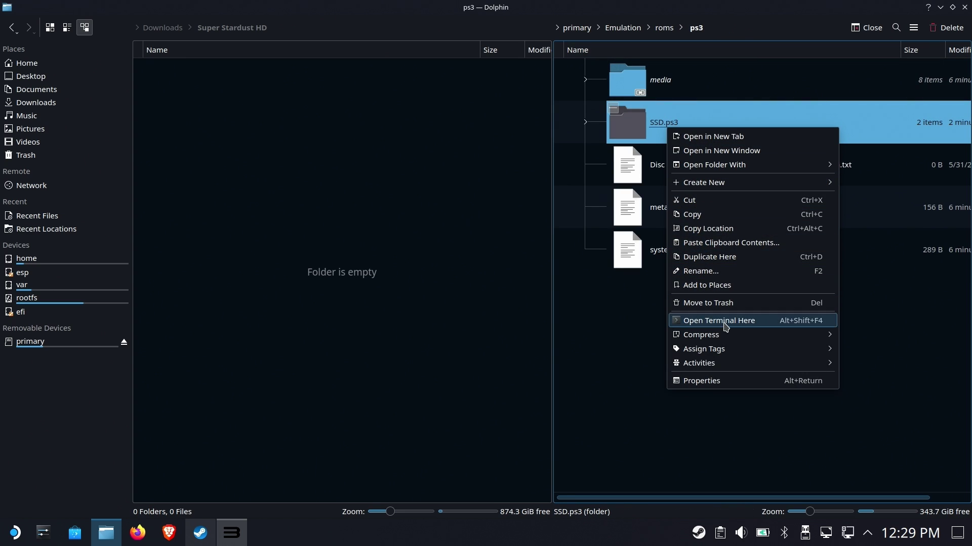
pyautogui.click(728, 304)
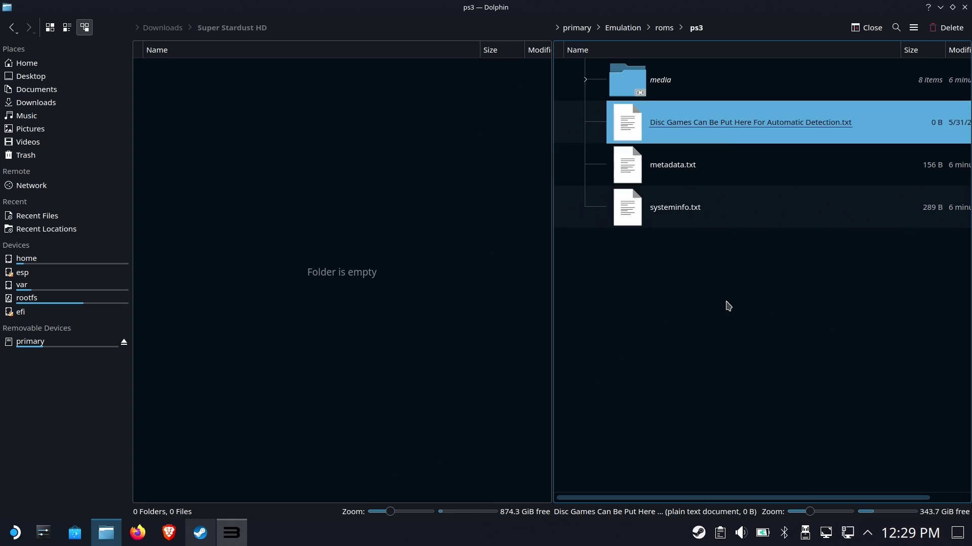
pyautogui.click(964, 7)
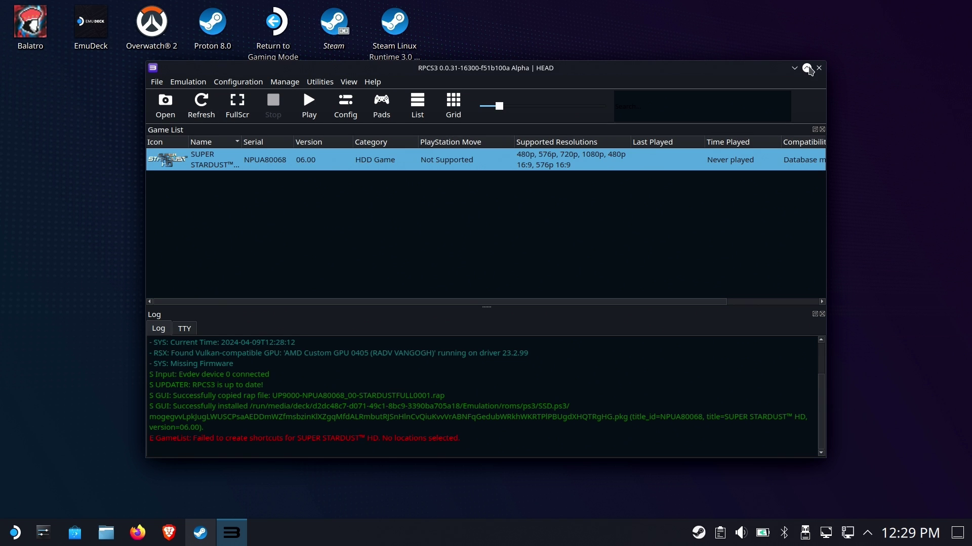
# Close RPCS3 and launch Steam ROM Manager from EmuDeck, agreeing to exit Steam
pyautogui.click(818, 68)
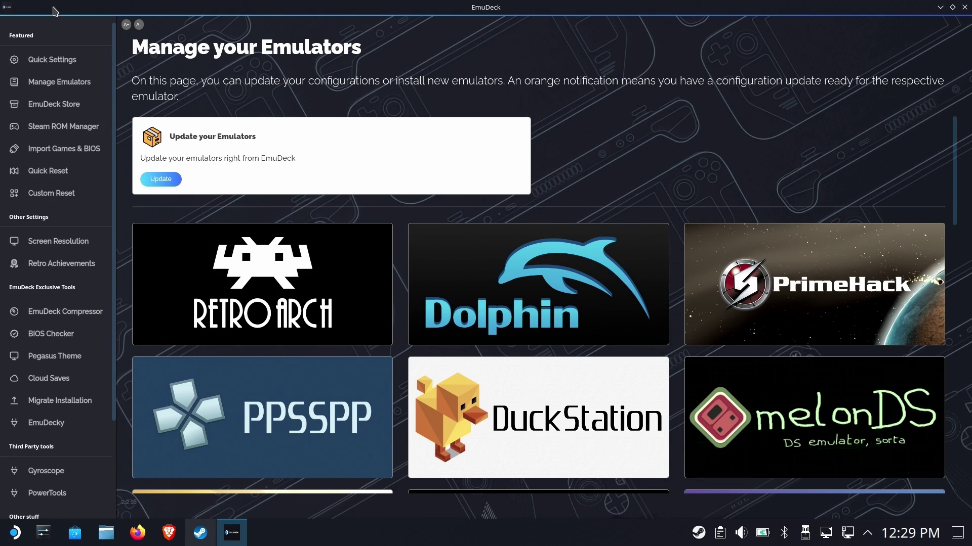
pyautogui.click(75, 126)
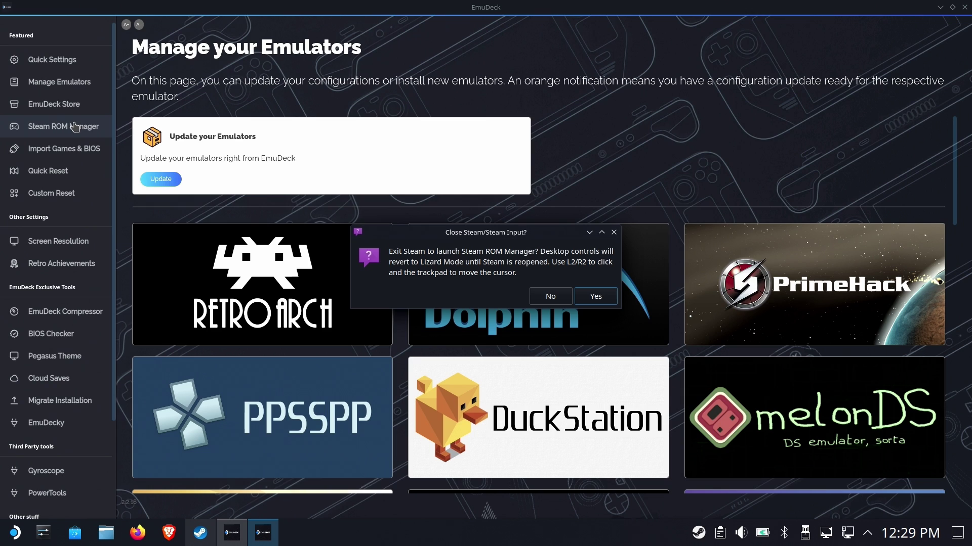
pyautogui.click(608, 296)
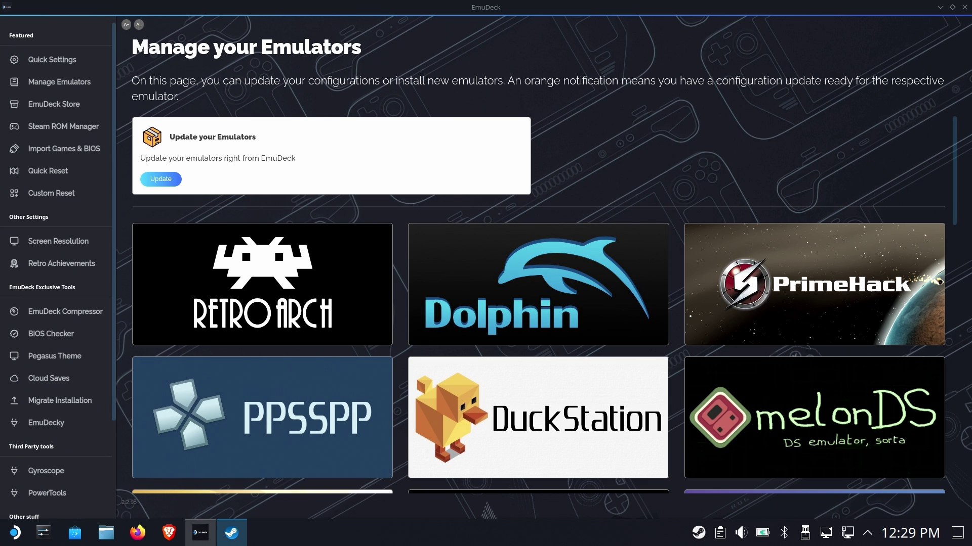
# Disable all parsers in the maximized Steam ROM Manager and enable only Sony PlayStation 3 - RPCS3 (Installed PKG)
pyautogui.moveTo(490, 74); pyautogui.dragTo(493, 74)
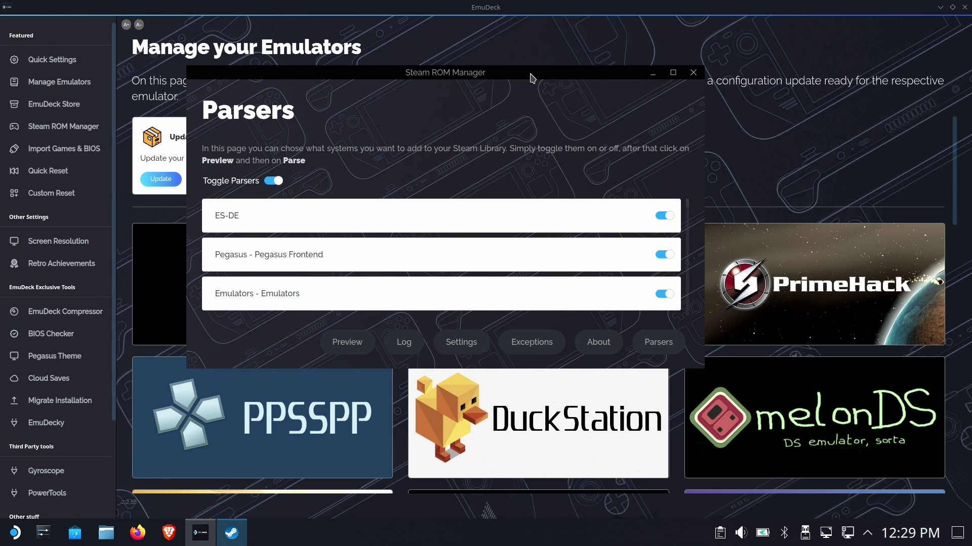
pyautogui.click(274, 182)
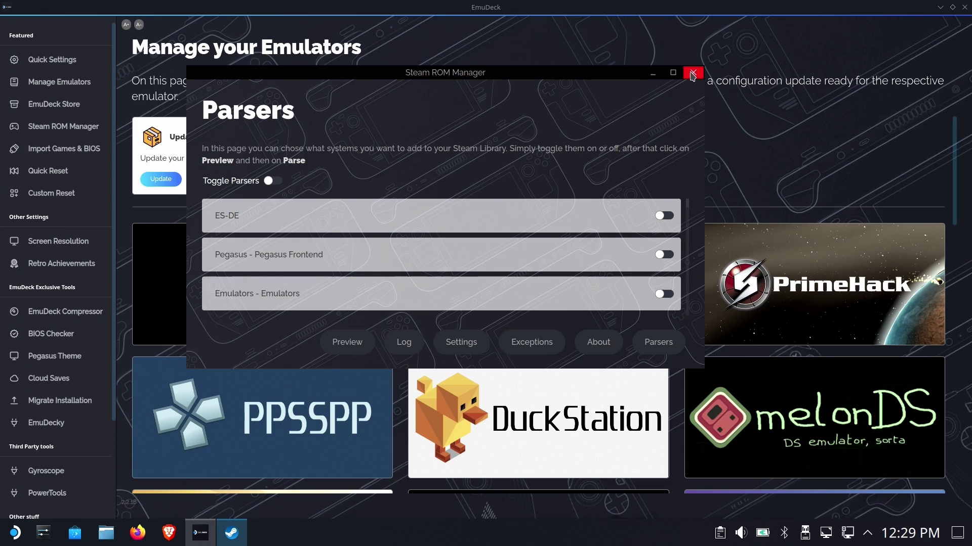
pyautogui.click(673, 72)
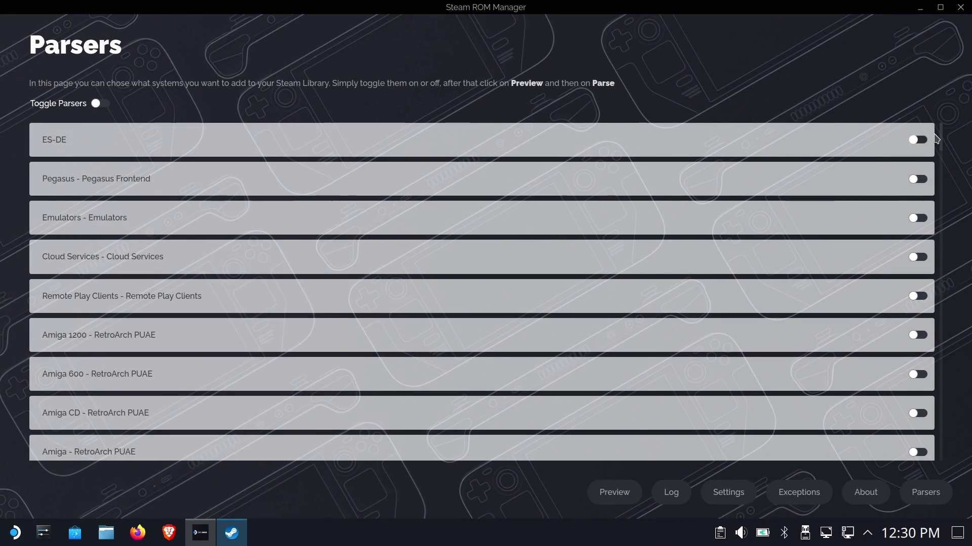
pyautogui.moveTo(942, 135); pyautogui.dragTo(954, 420)
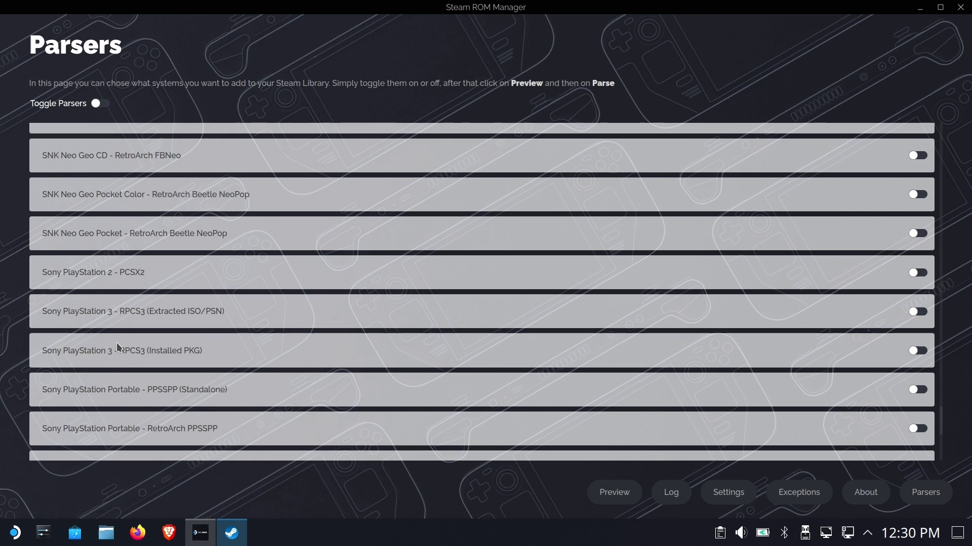
pyautogui.click(195, 353)
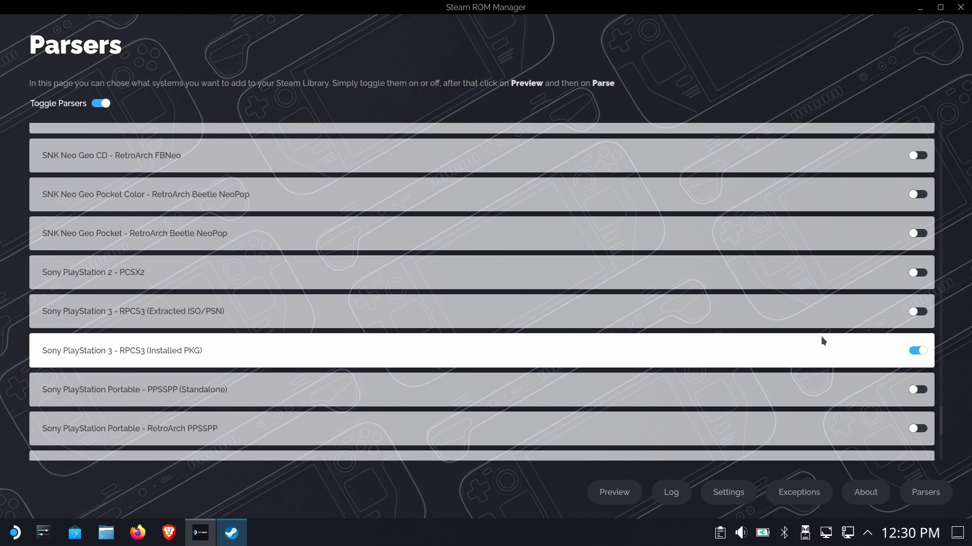
# Parse the installed PS3 games, save Super Stardust HD to Steam, and close Steam ROM Manager and EmuDeck
pyautogui.click(612, 492)
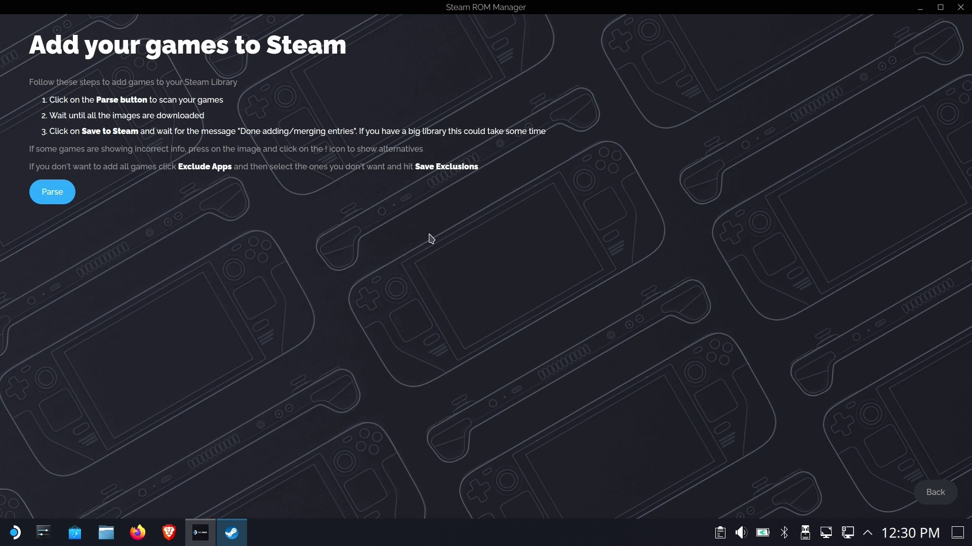
pyautogui.click(48, 201)
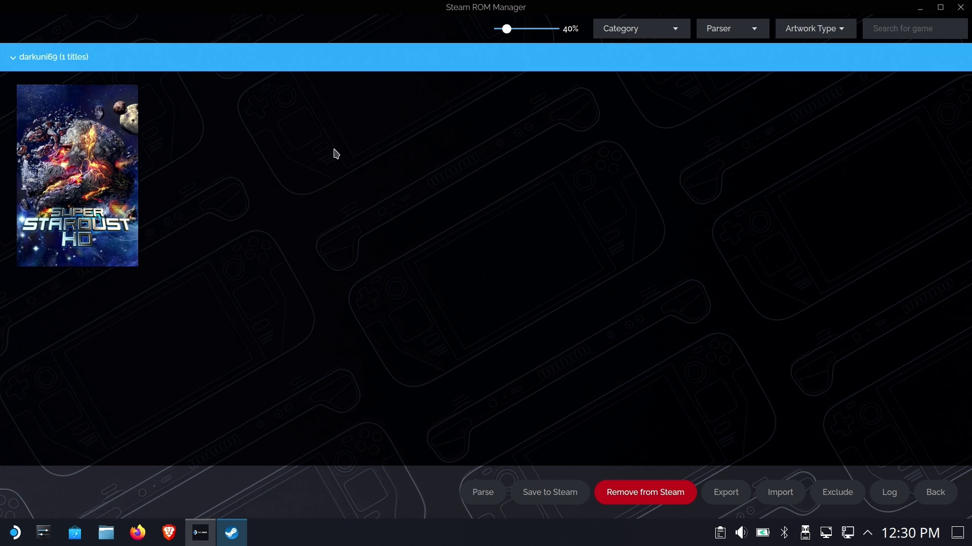
pyautogui.moveTo(78, 153)
pyautogui.click(553, 503)
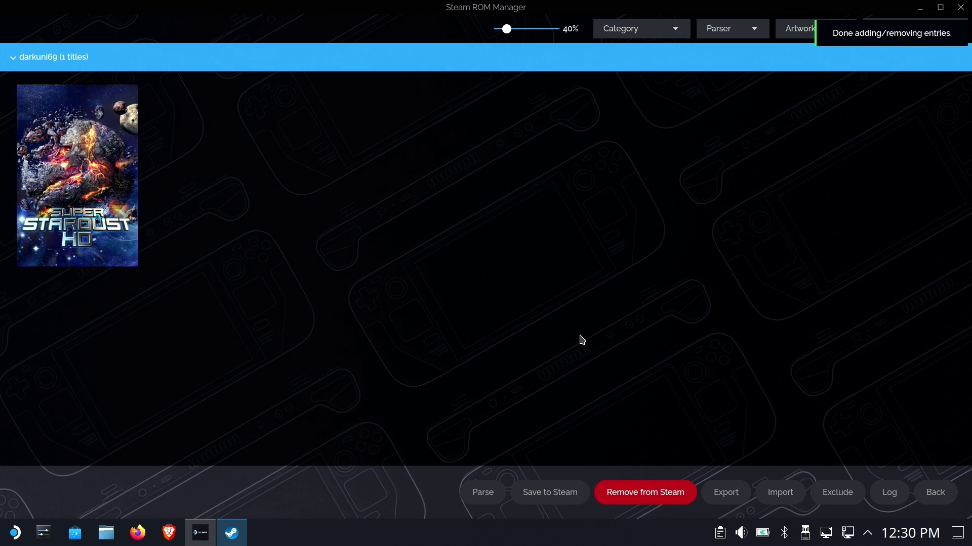
pyautogui.click(960, 7)
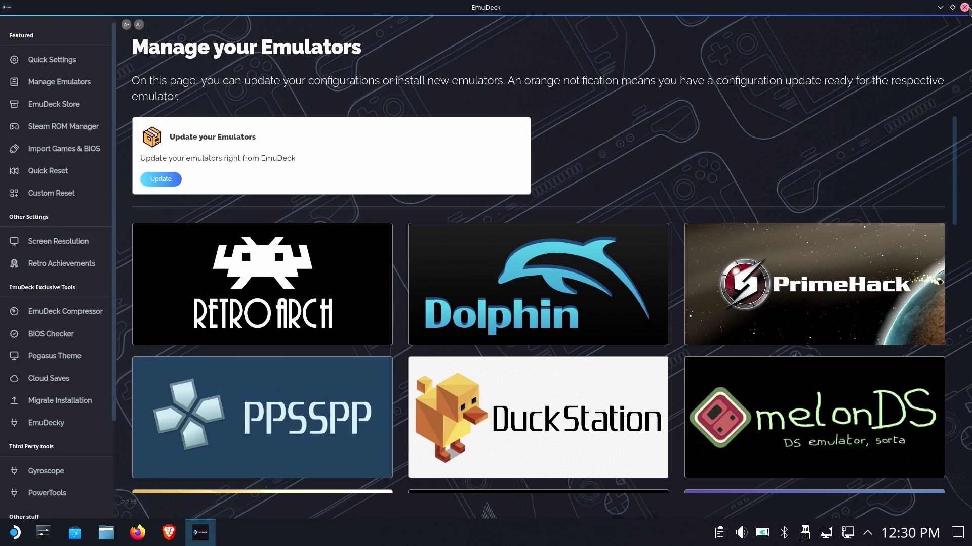
pyautogui.click(964, 7)
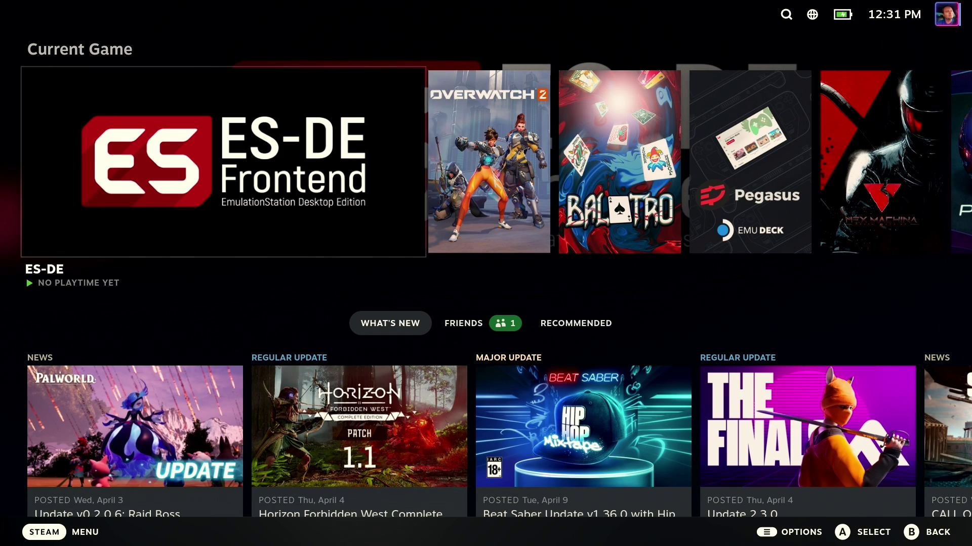
# Open the library's non-Steam games in Gaming Mode and select Super Stardust HD
pyautogui.hotkey('ctrl', '1')
pyautogui.press('Down')
pyautogui.press('Return')
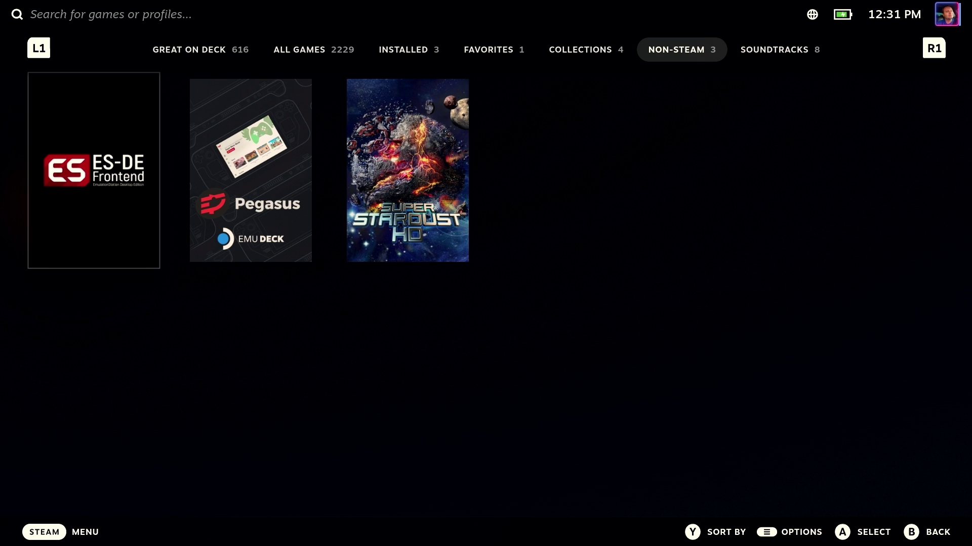
pyautogui.press('Right')
pyautogui.press('Right')
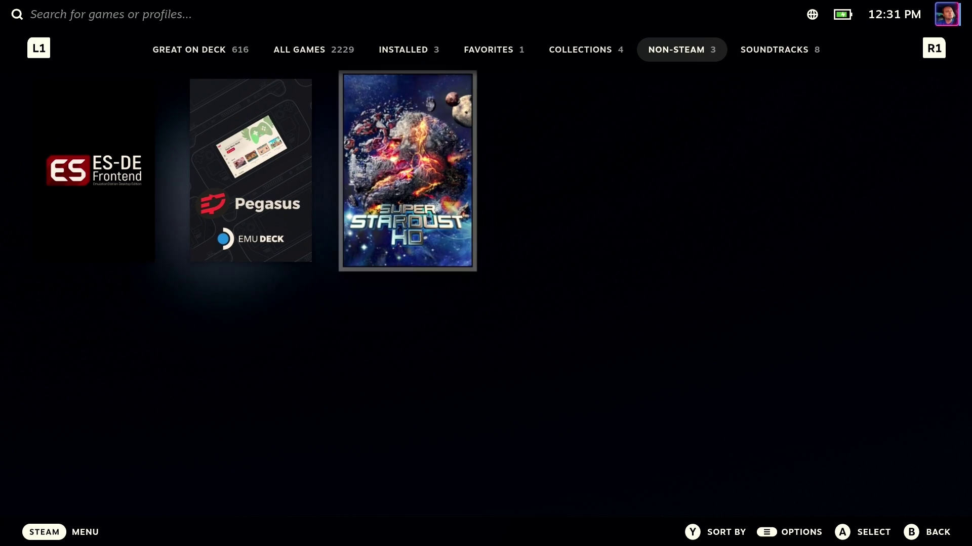
pyautogui.press('Left')
pyautogui.press('Right')
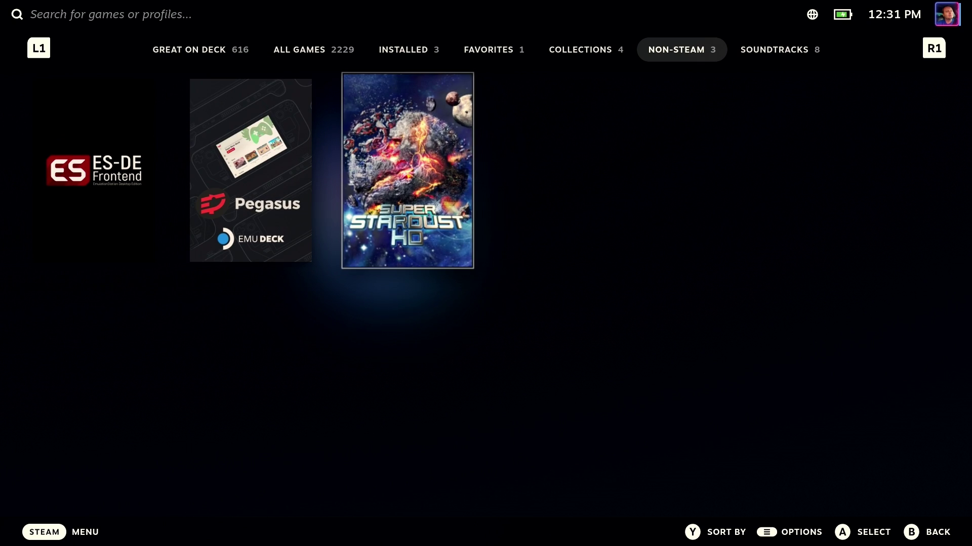
pyautogui.press('Return')
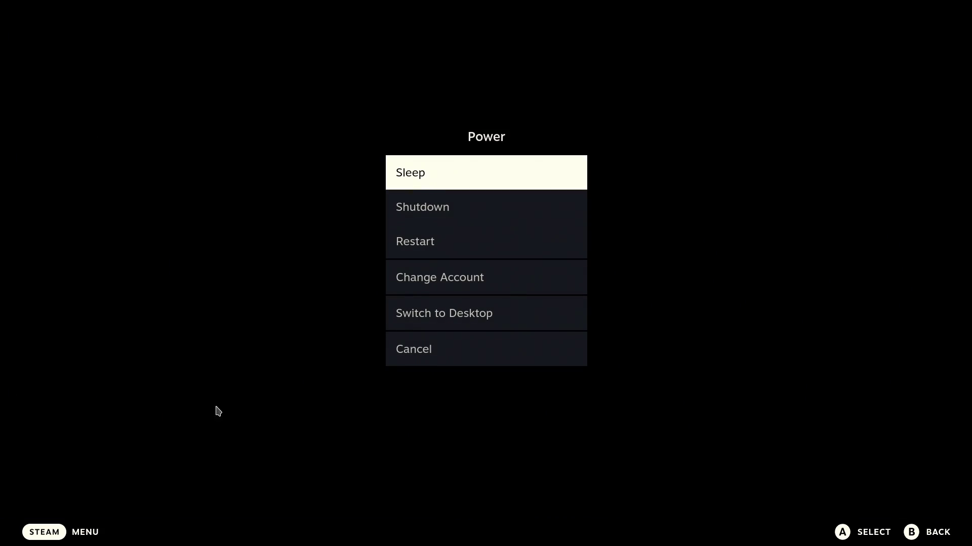
# Switch to desktop mode and start installing the PS3 firmware in RPCS3
pyautogui.click(458, 319)
pyautogui.click(319, 83)
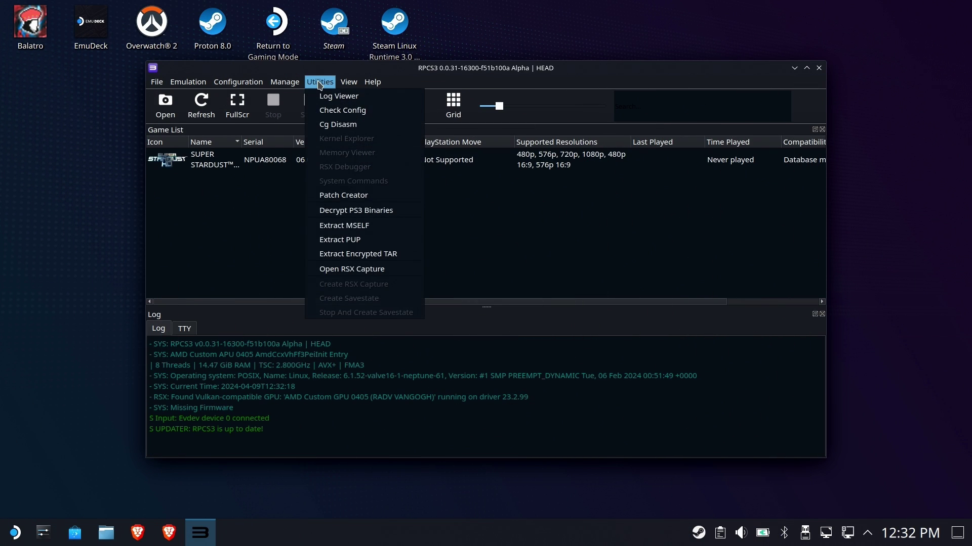
pyautogui.moveTo(297, 86)
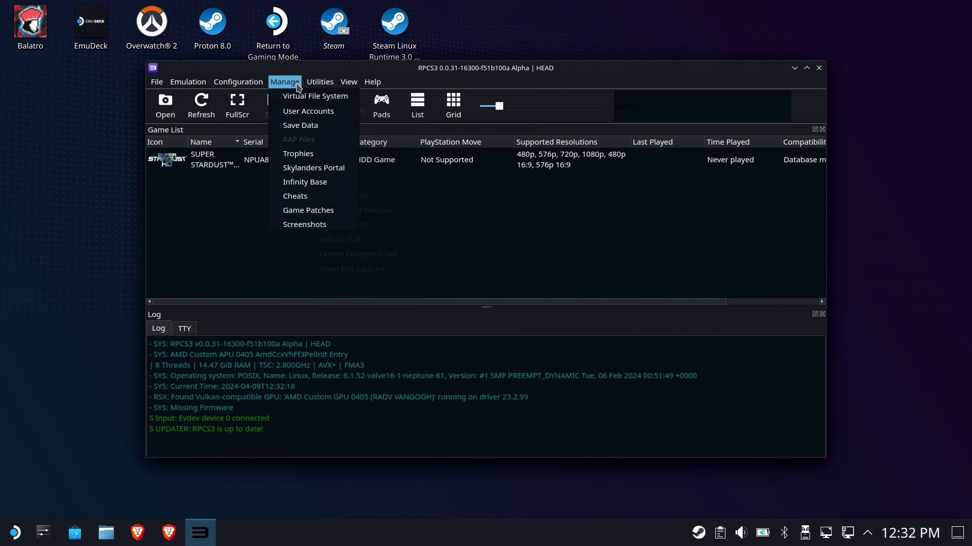
pyautogui.moveTo(255, 87)
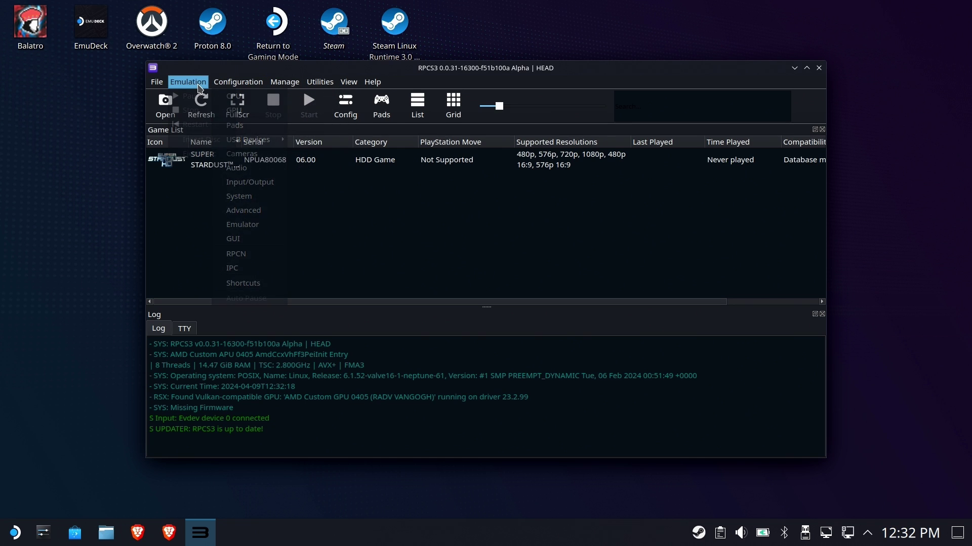
pyautogui.moveTo(149, 85)
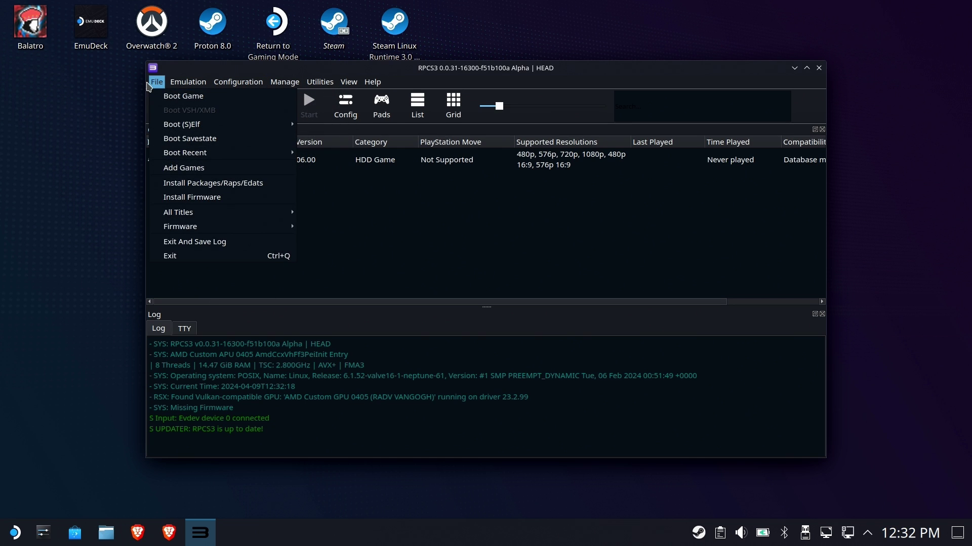
pyautogui.click(199, 199)
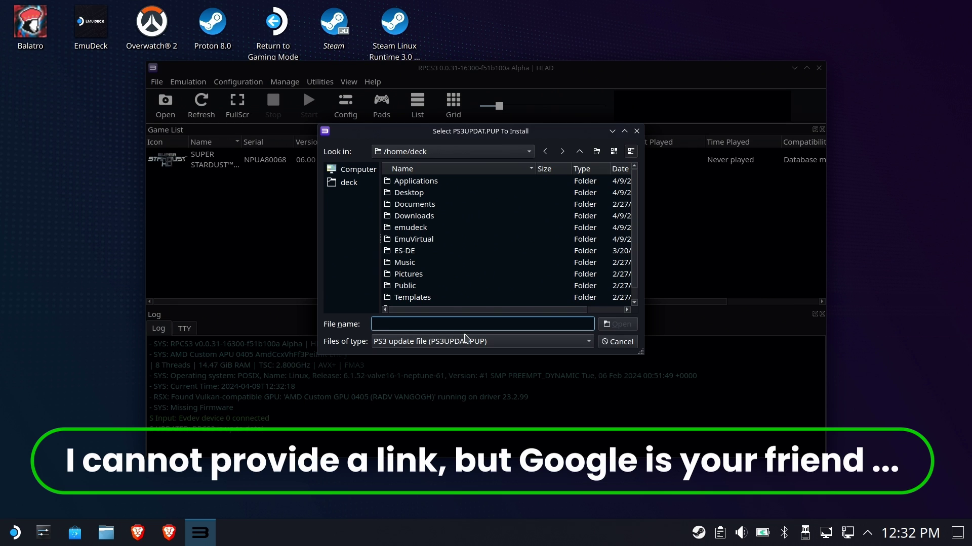
# Browse the firmware file chooser from the root through /run/media/deck and the mounted drive to its Emulation/bios folder
pyautogui.click(425, 152)
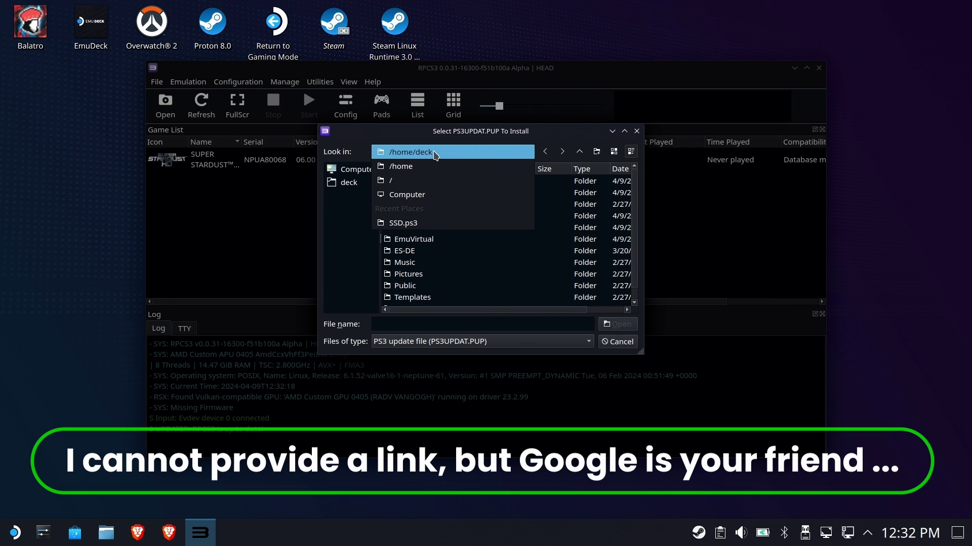
pyautogui.click(414, 181)
pyautogui.scroll(-3, 455, 243)
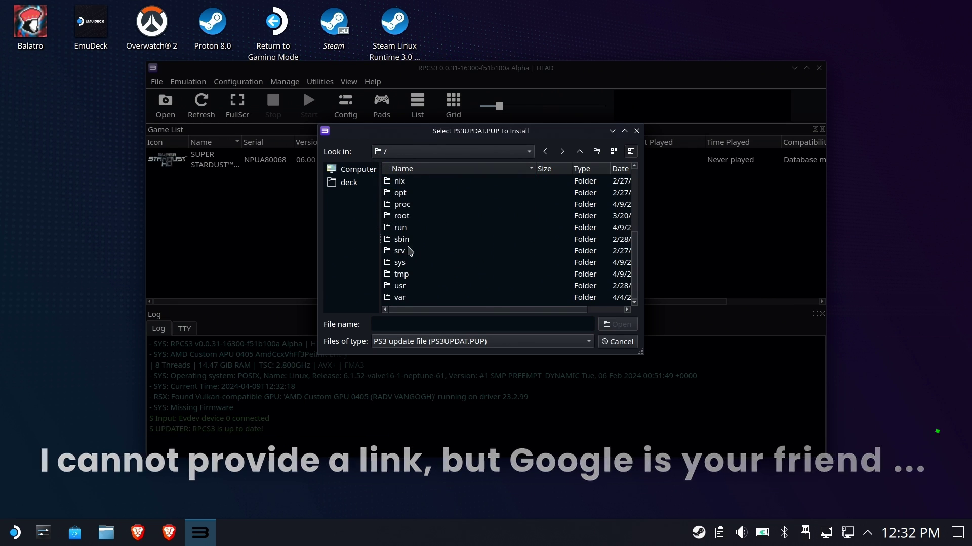
pyautogui.click(405, 240)
pyautogui.doubleClick(405, 240)
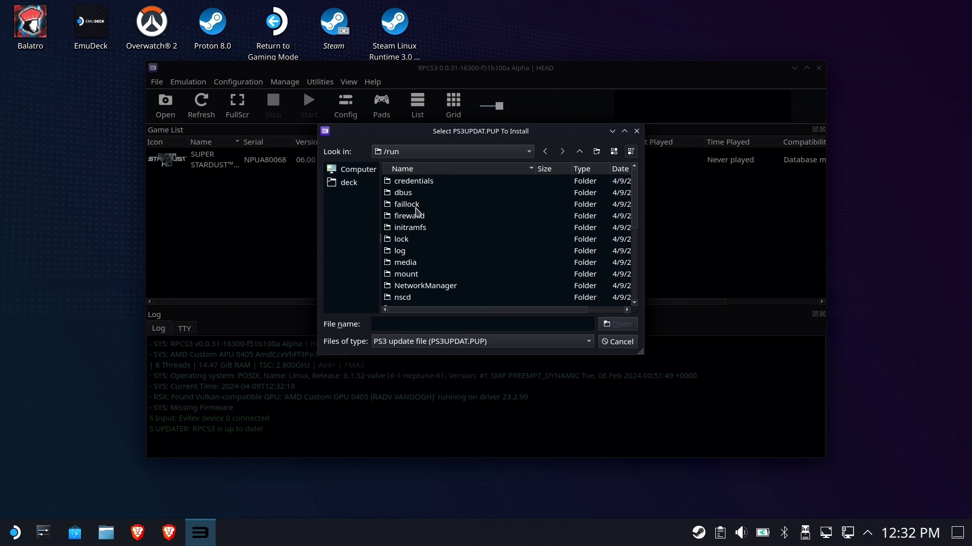
pyautogui.doubleClick(406, 263)
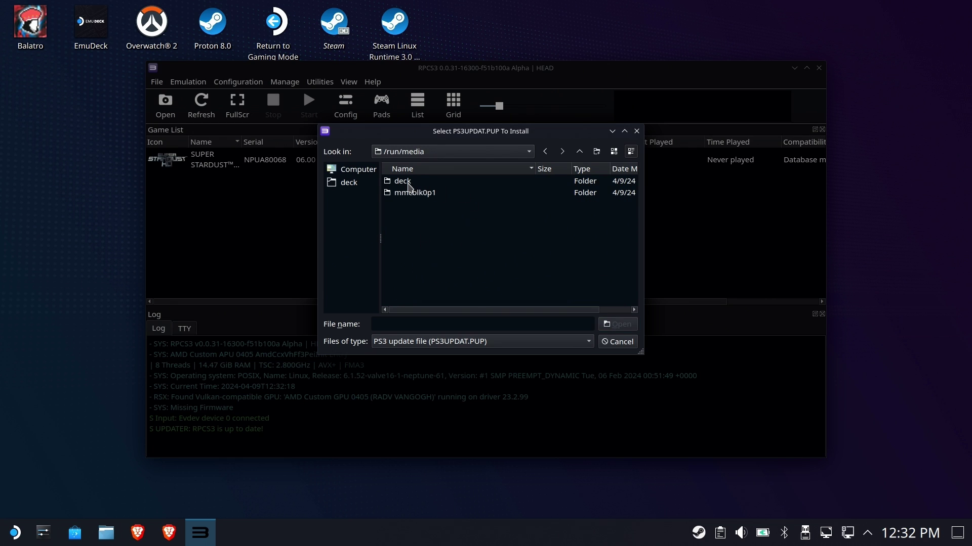
pyautogui.doubleClick(403, 181)
pyautogui.doubleClick(456, 183)
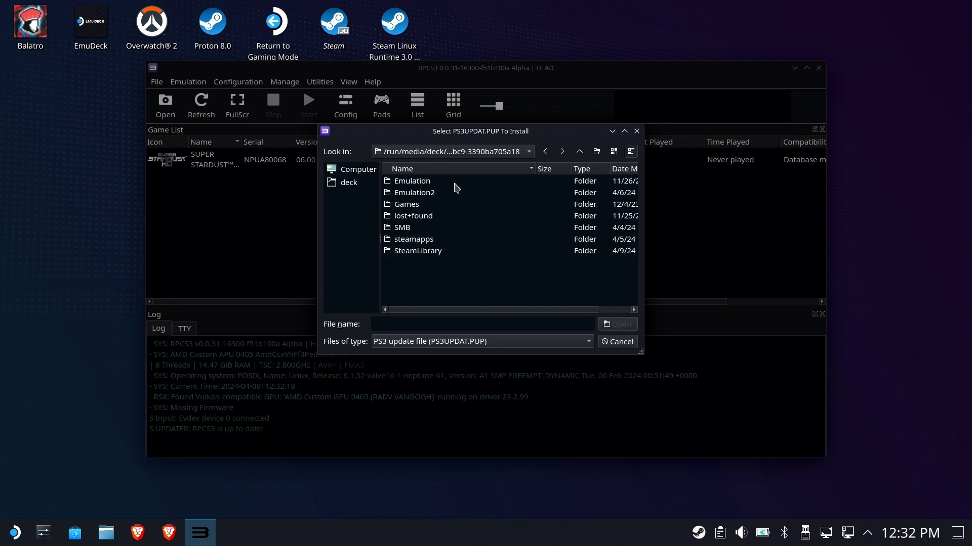
pyautogui.doubleClick(419, 182)
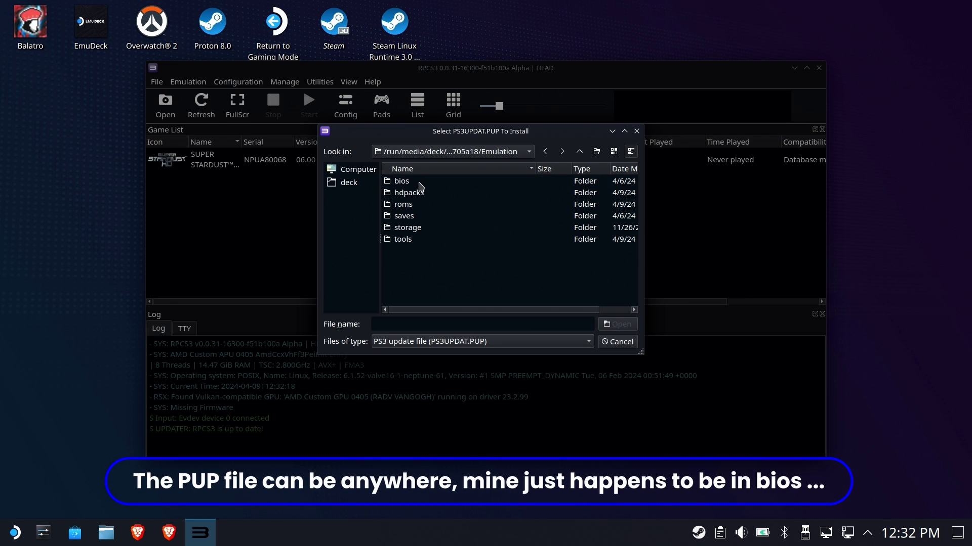
pyautogui.doubleClick(405, 183)
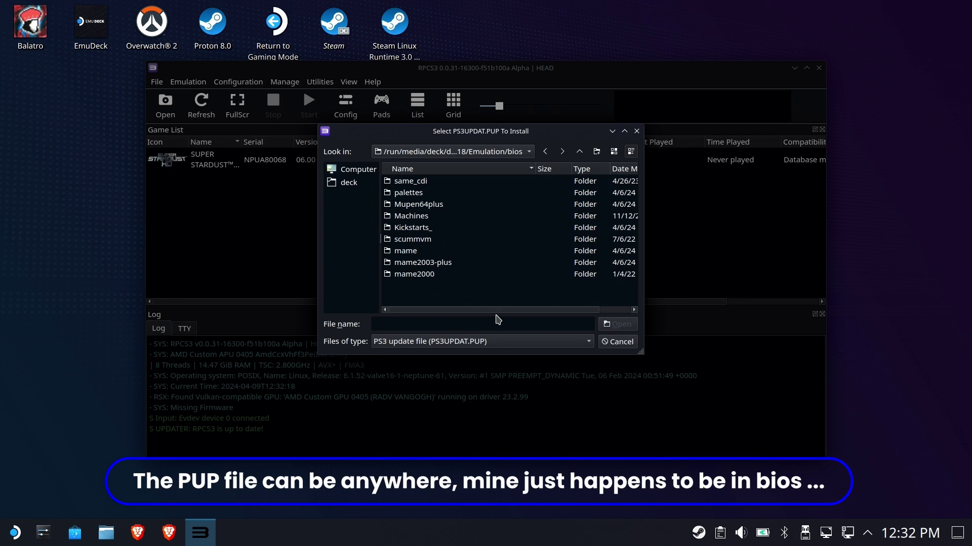
# Install the firmware from PS3UPDAT.PUP in the bios folder, accept the older version 4.11, and dismiss the completion message
pyautogui.scroll(-5, 521, 275)
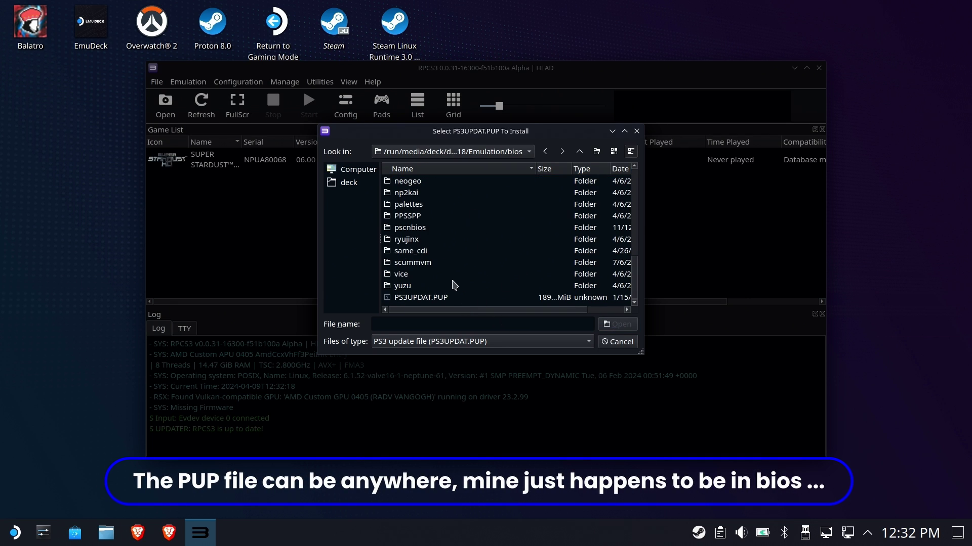
pyautogui.click(438, 298)
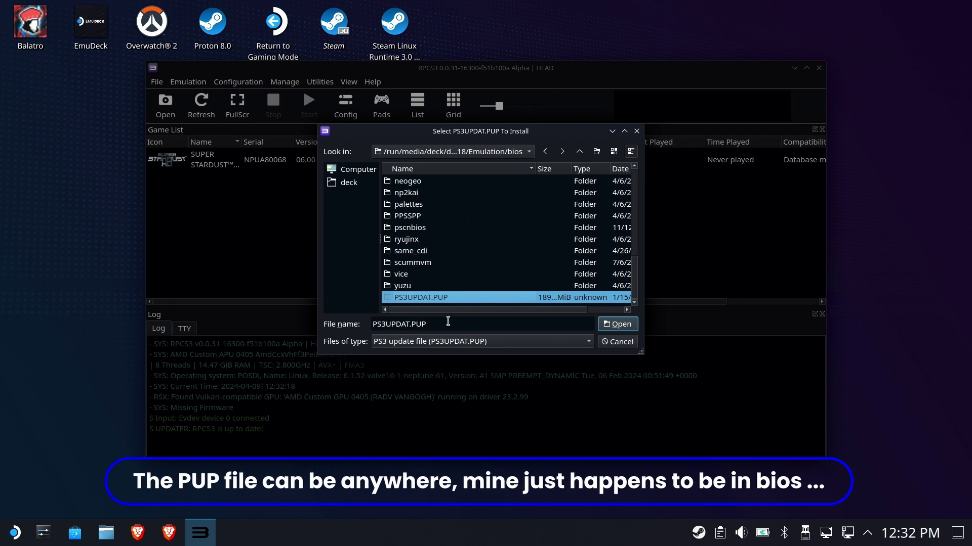
pyautogui.click(626, 326)
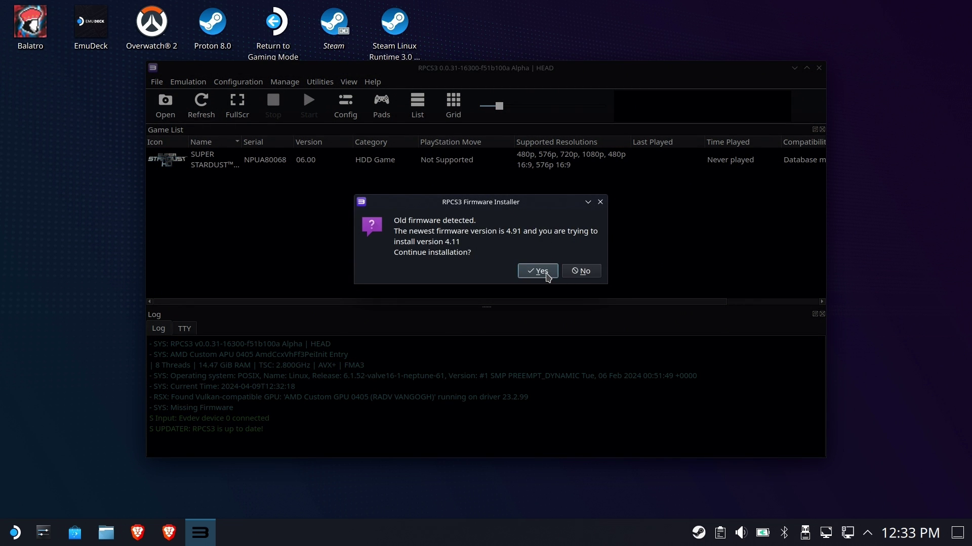
pyautogui.click(539, 271)
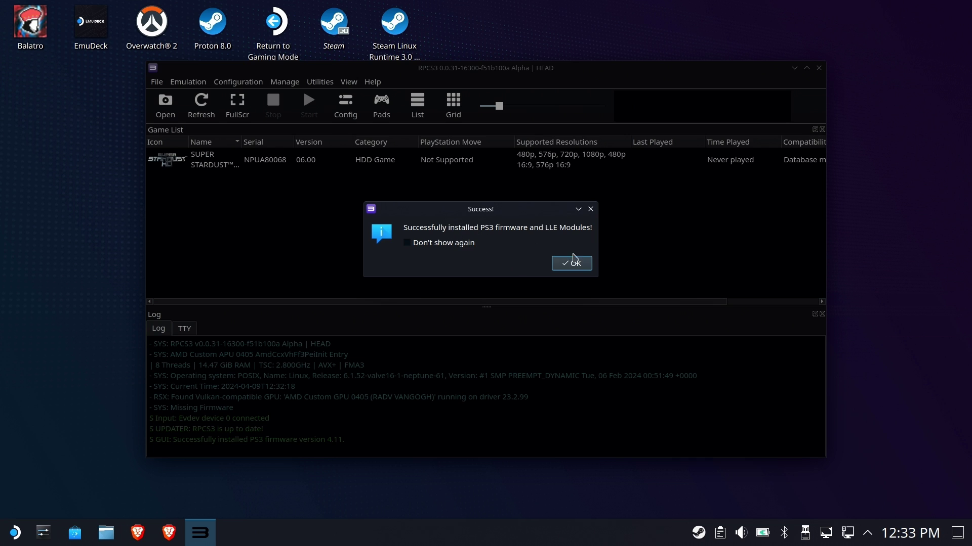
pyautogui.click(566, 263)
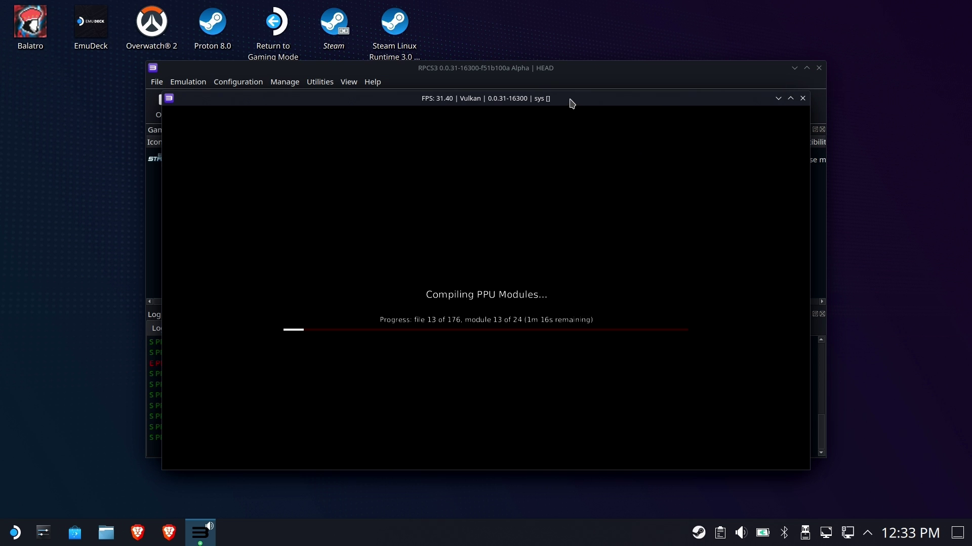
# Let the PPU modules finish compiling, close RPCS3, and return to Gaming Mode
pyautogui.moveTo(570, 99); pyautogui.dragTo(496, 81)
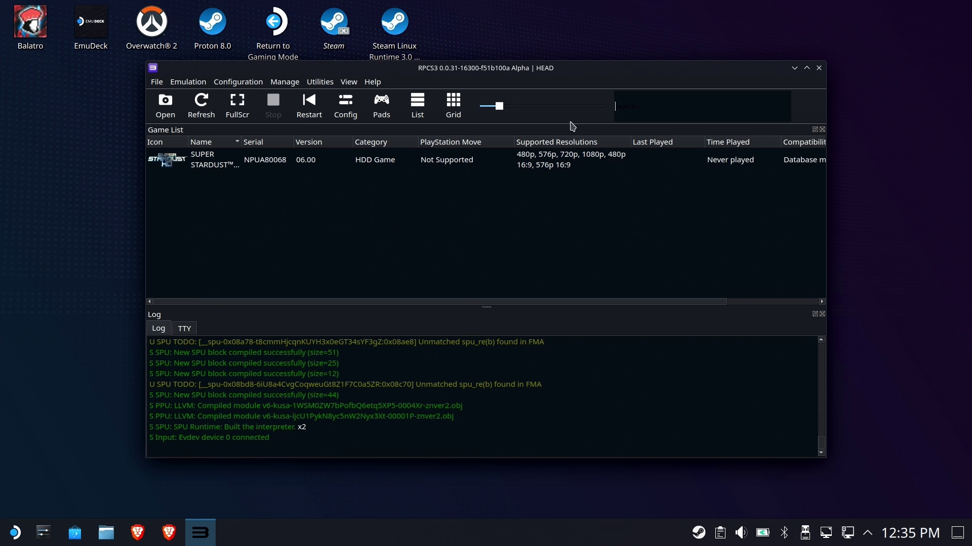
pyautogui.click(819, 68)
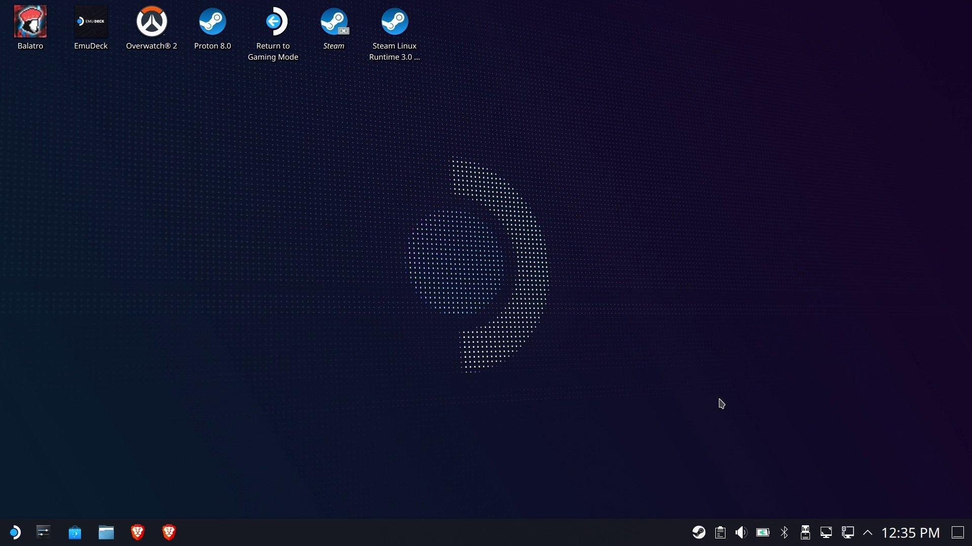
pyautogui.doubleClick(273, 45)
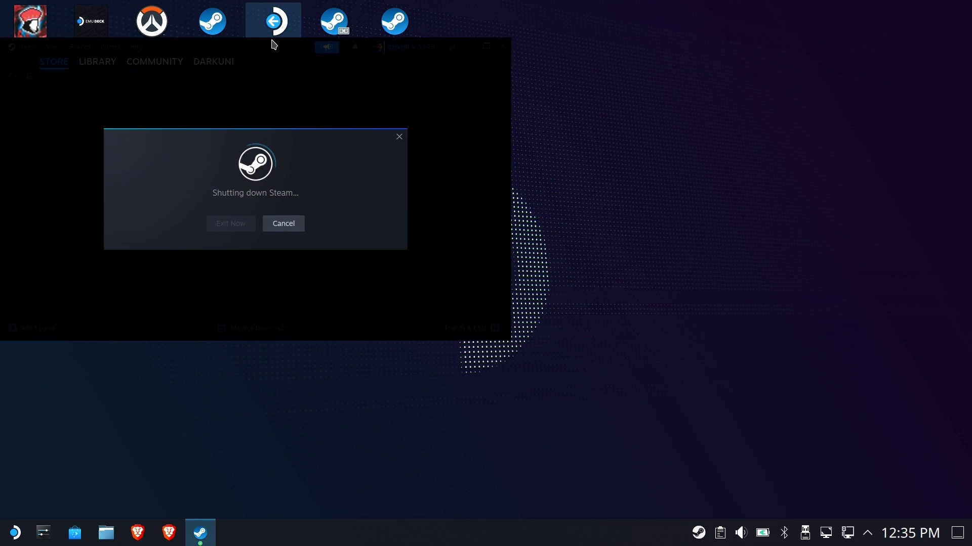